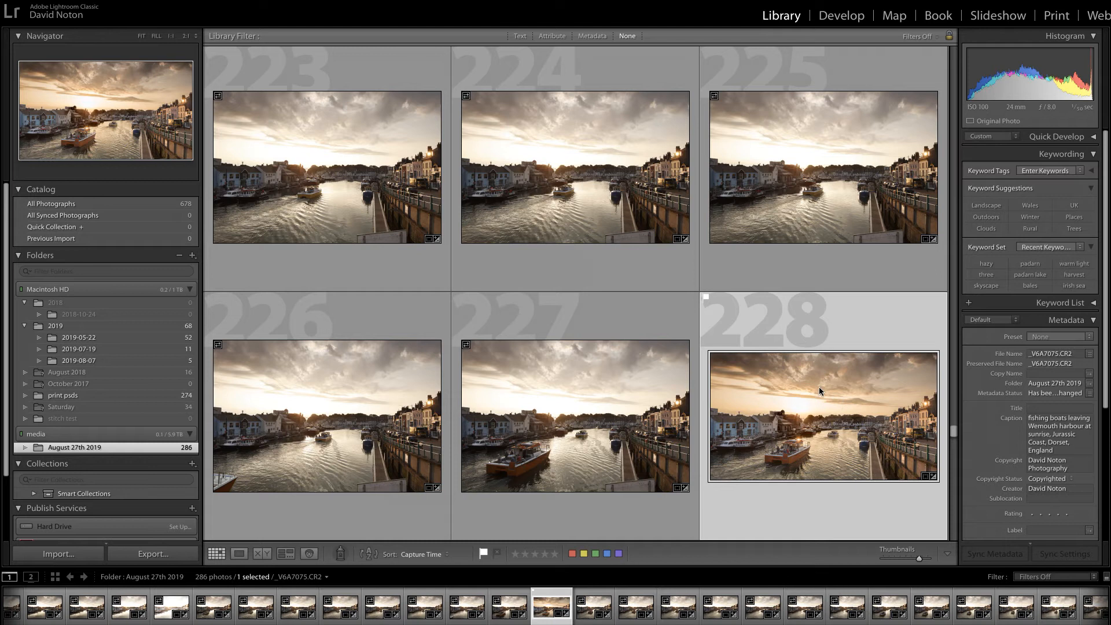
# - Open the harbour photo _V6A7075.CR2 in the Develop module and look through its edit history
pyautogui.doubleClick(826, 334)
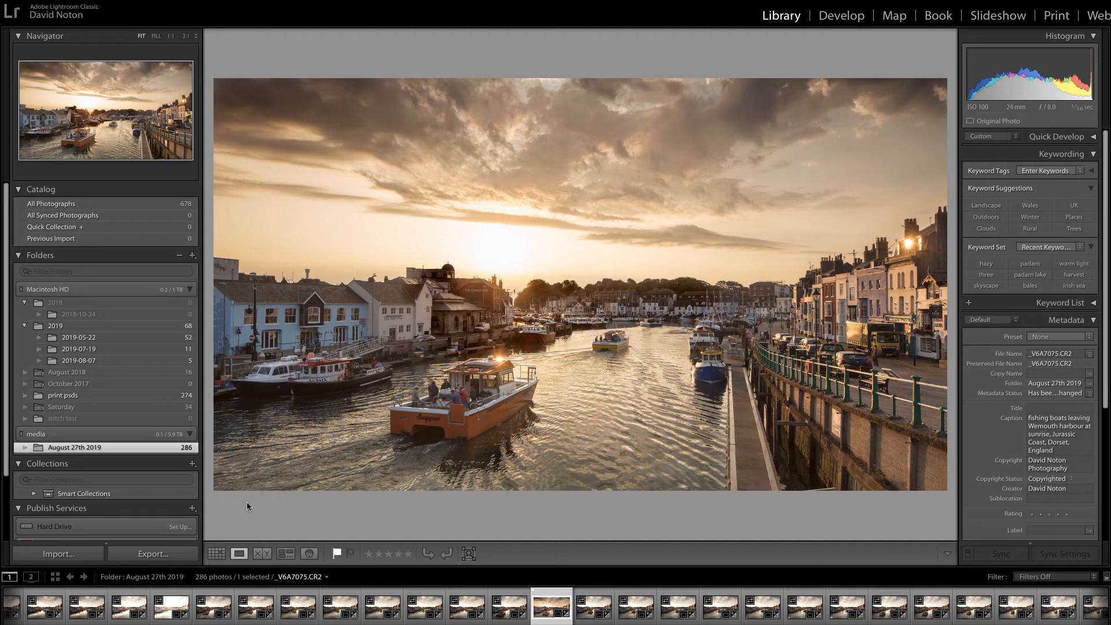
pyautogui.click(842, 16)
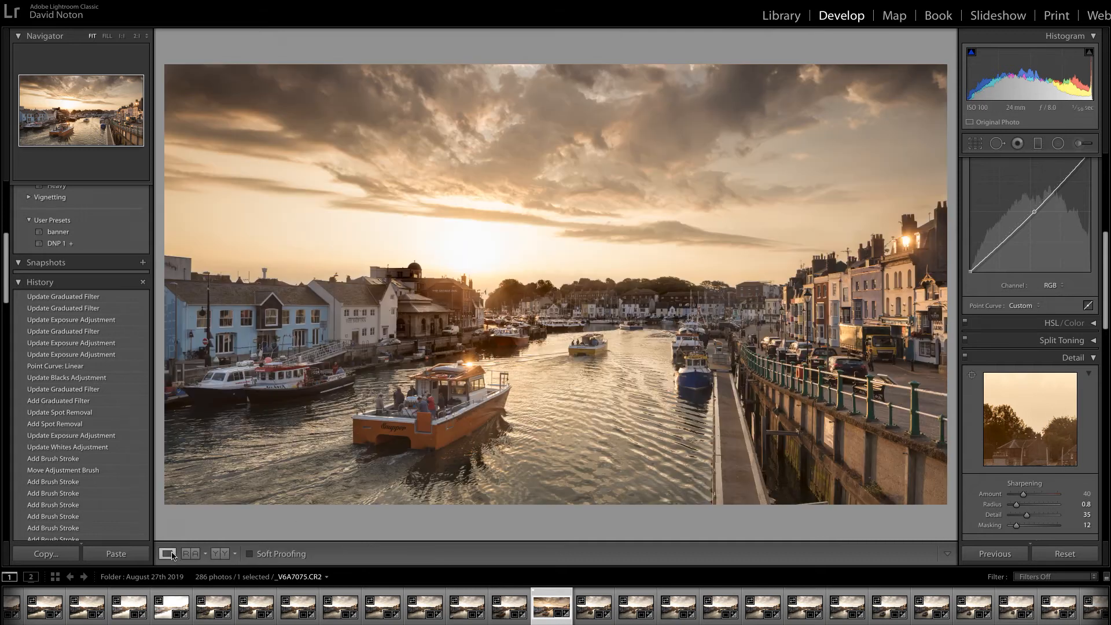
pyautogui.click(168, 554)
pyautogui.scroll(10, 96, 408)
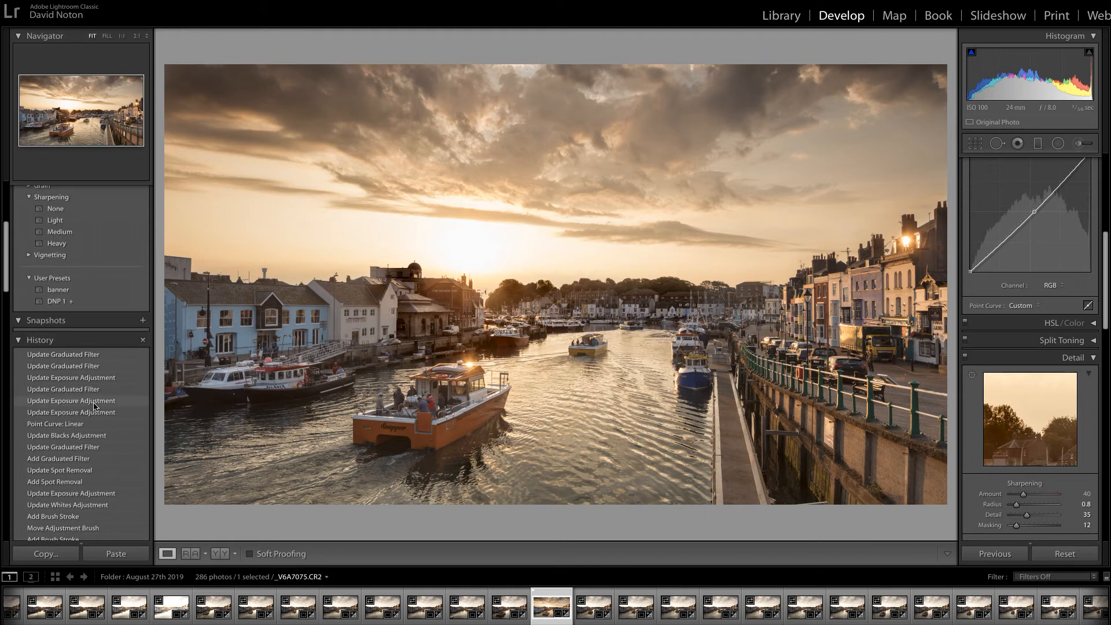
# - Reset all develop settings of the photo and apply the DNP 1 user preset
pyautogui.click(1065, 554)
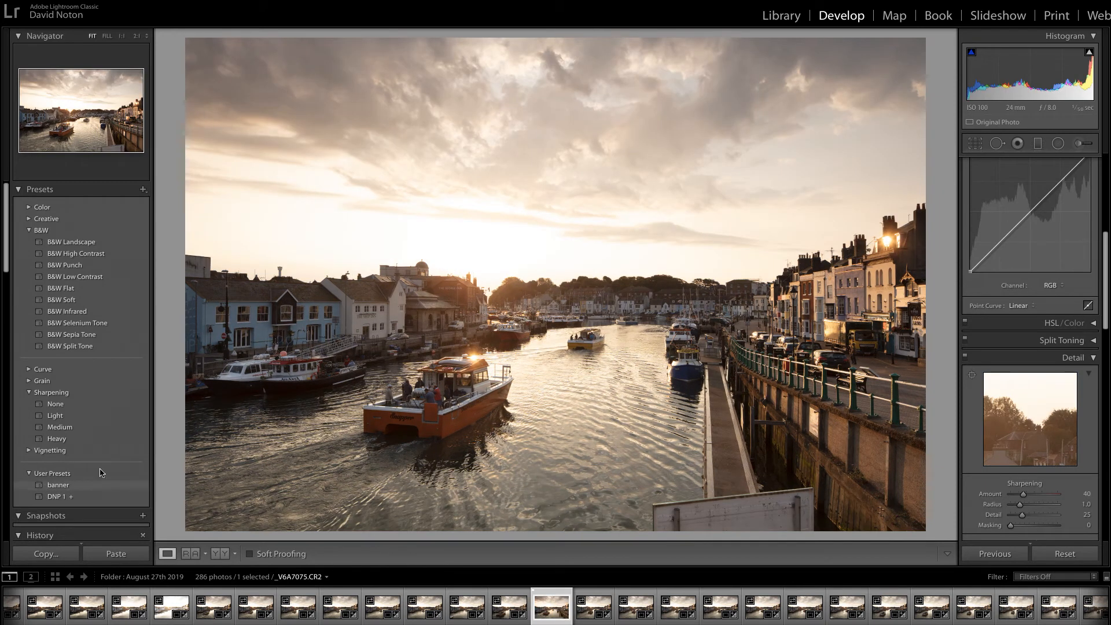
pyautogui.click(61, 499)
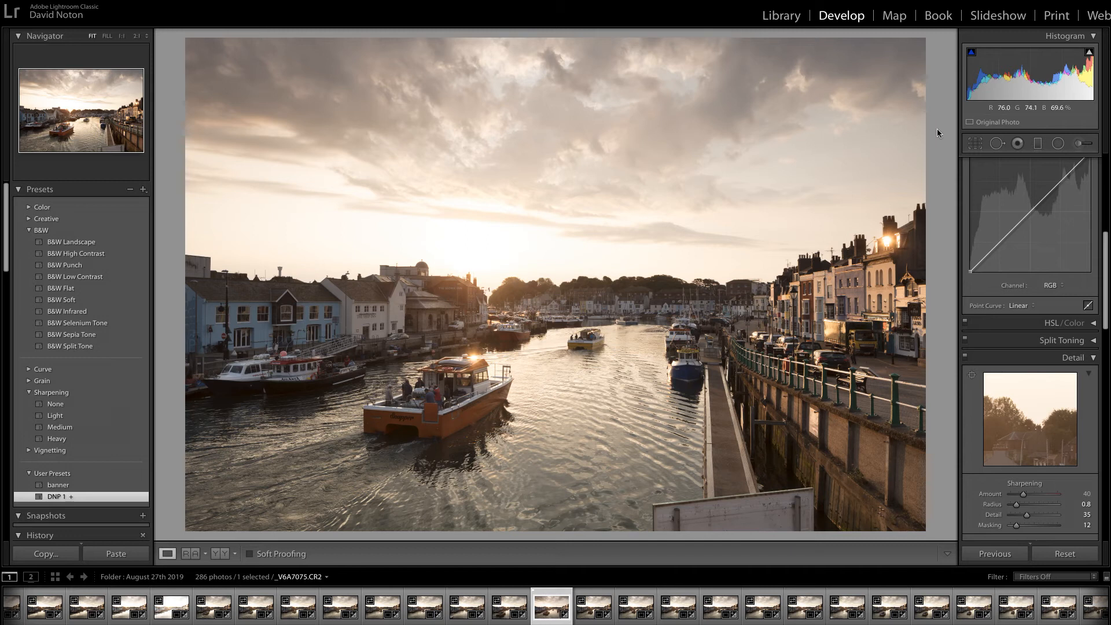
# - Crop the harbour photo to a 16 x 9 aspect ratio and confirm the crop
pyautogui.click(975, 144)
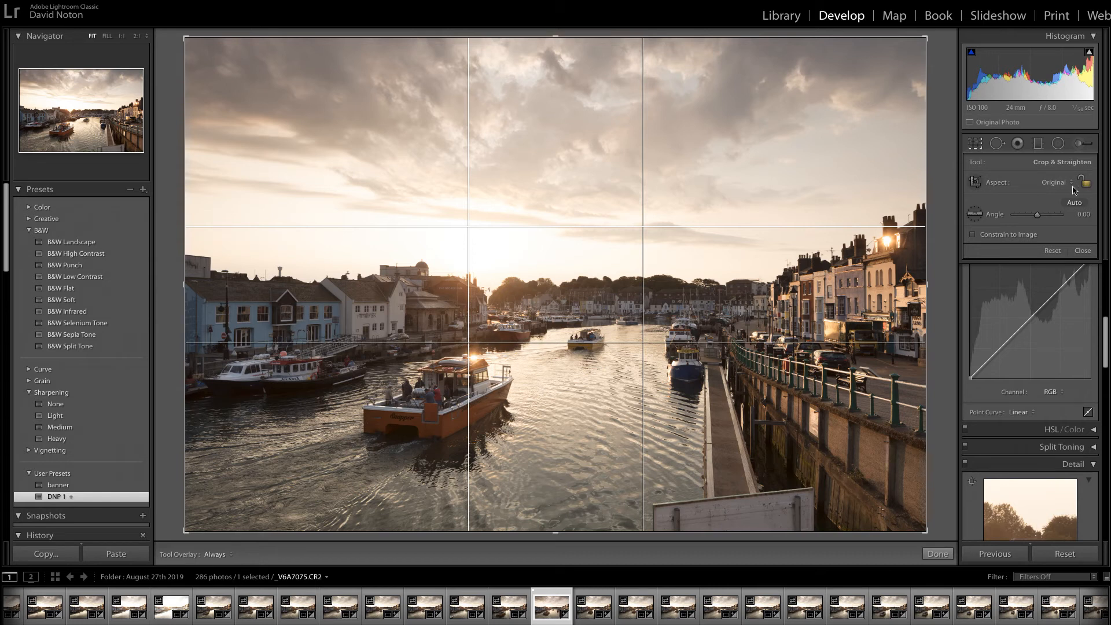
pyautogui.click(1071, 184)
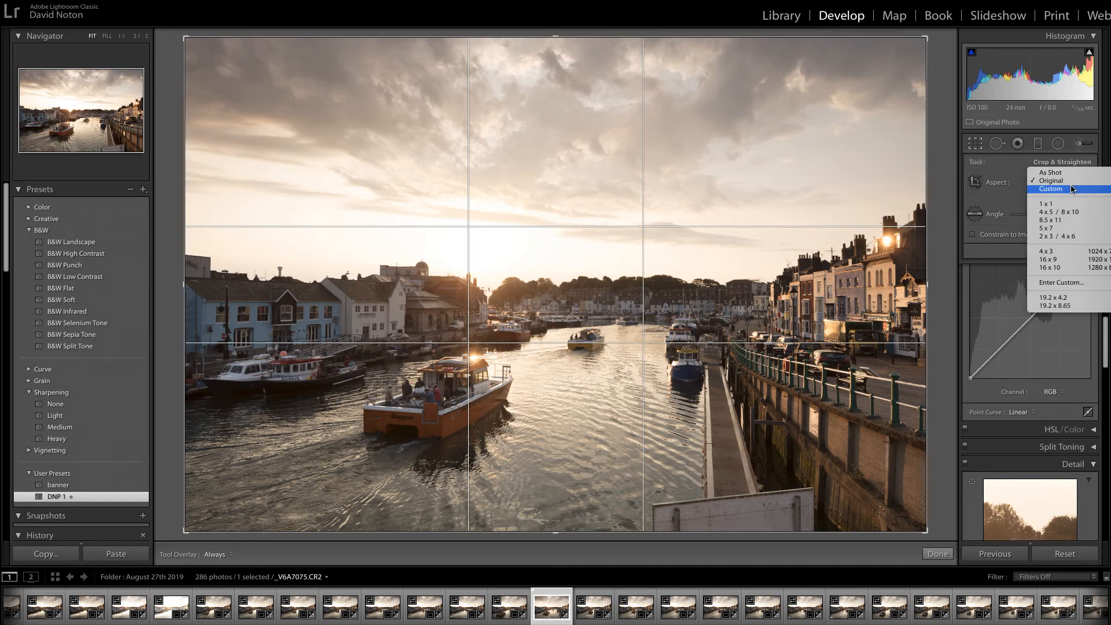
pyautogui.click(1054, 260)
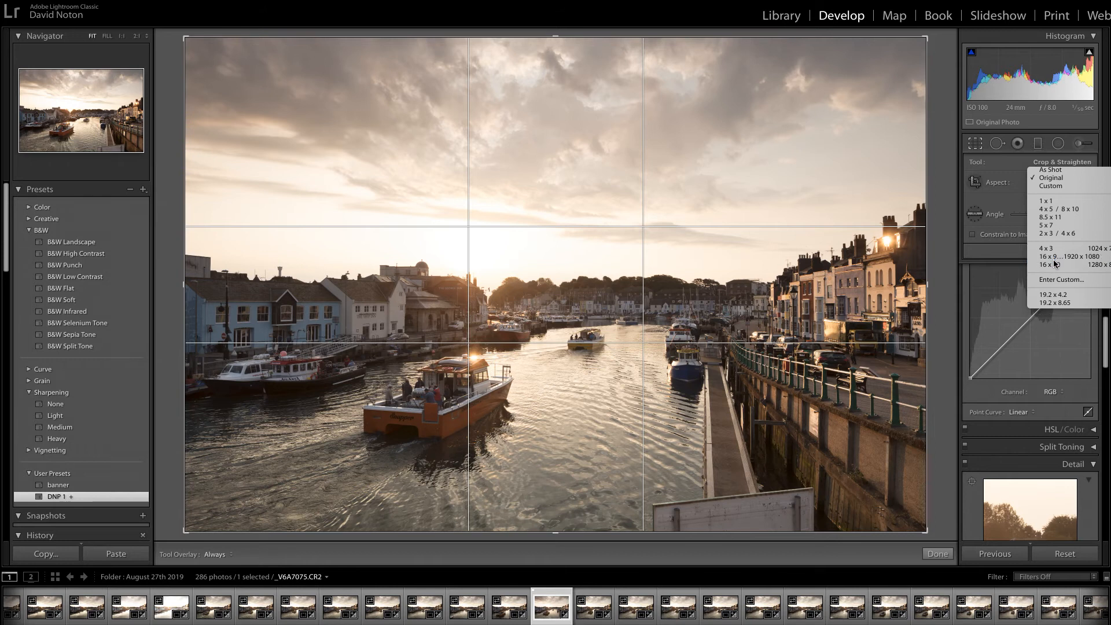
pyautogui.click(1054, 259)
pyautogui.moveTo(704, 300)
pyautogui.mouseDown()
pyautogui.moveTo(705, 310)
pyautogui.moveTo(705, 300)
pyautogui.mouseUp()
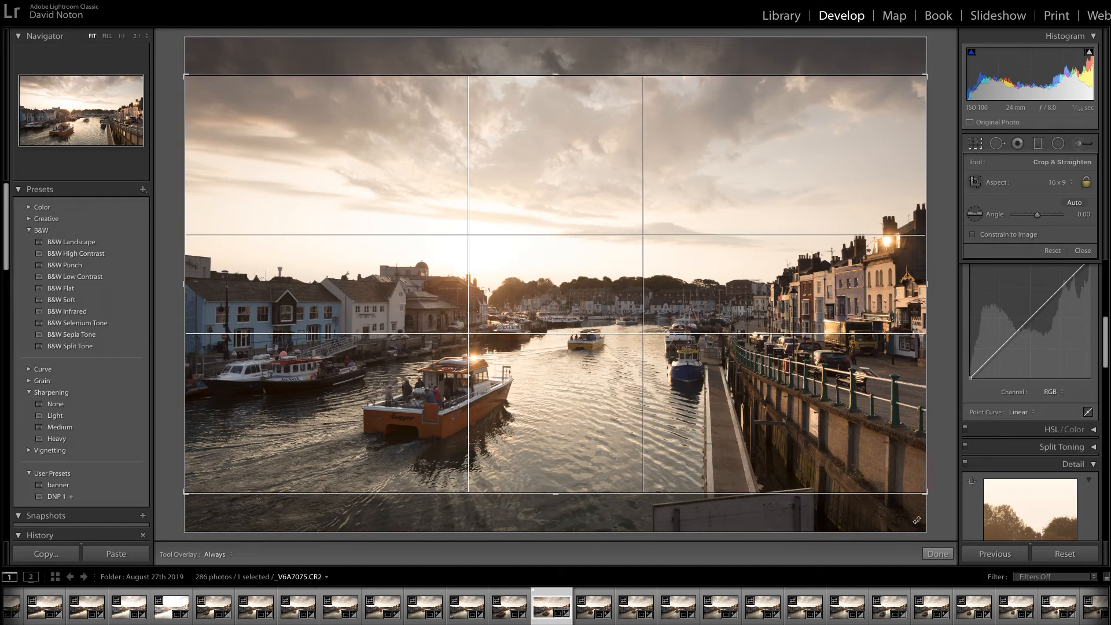
pyautogui.click(937, 554)
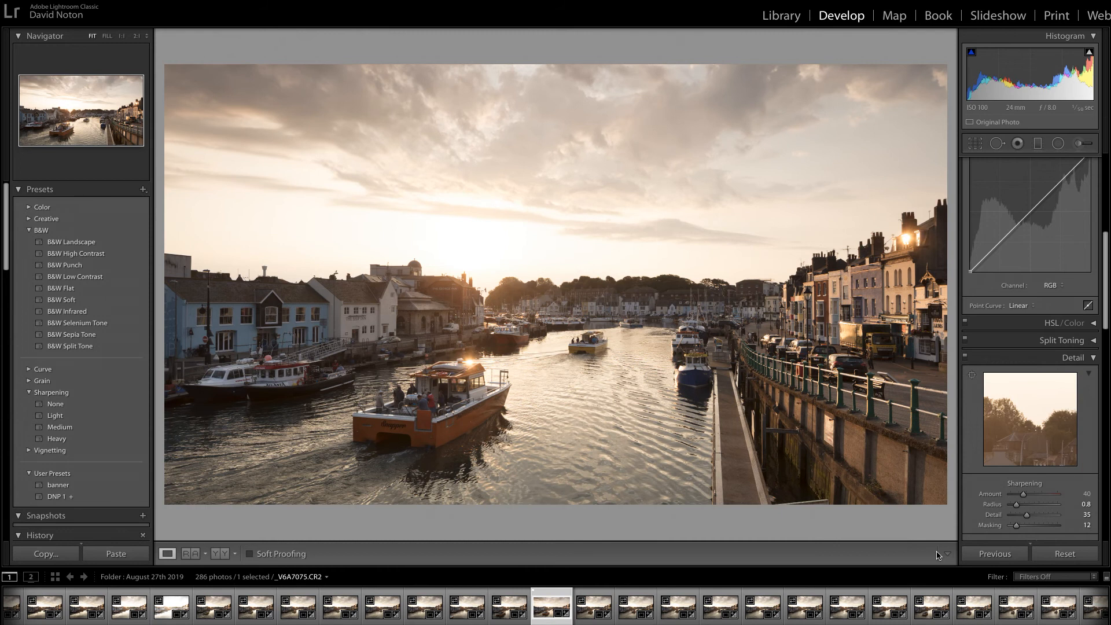
# - Try the Auto tone settings, compare before and after side by side, and revert to the Crop Rectangle history state
pyautogui.scroll(5, 1058, 251)
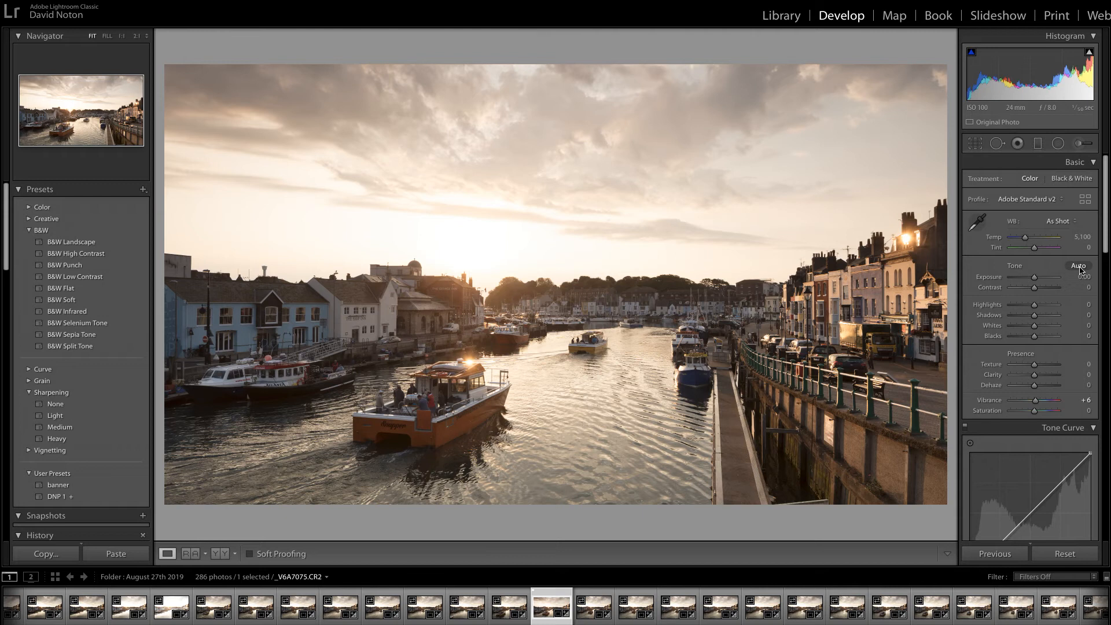
pyautogui.click(1079, 266)
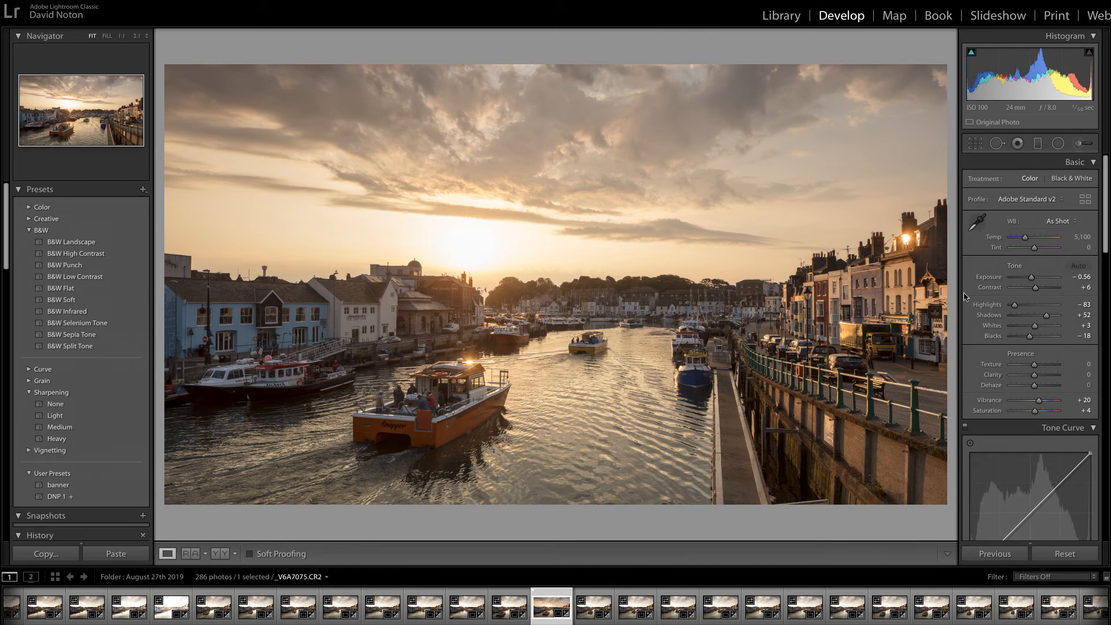
pyautogui.click(218, 554)
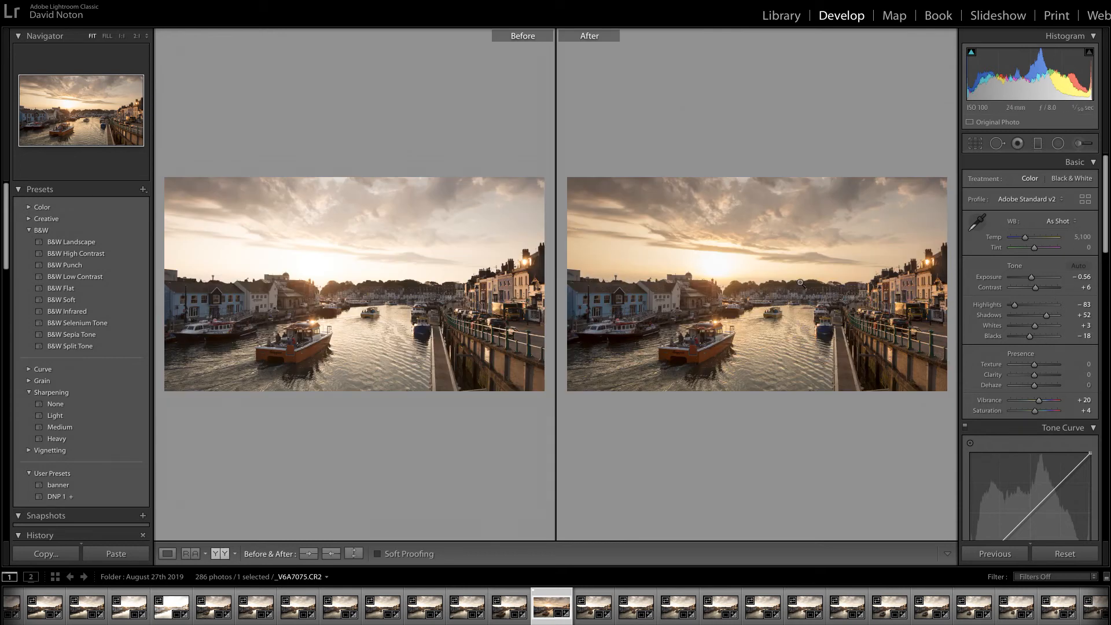
pyautogui.click(167, 554)
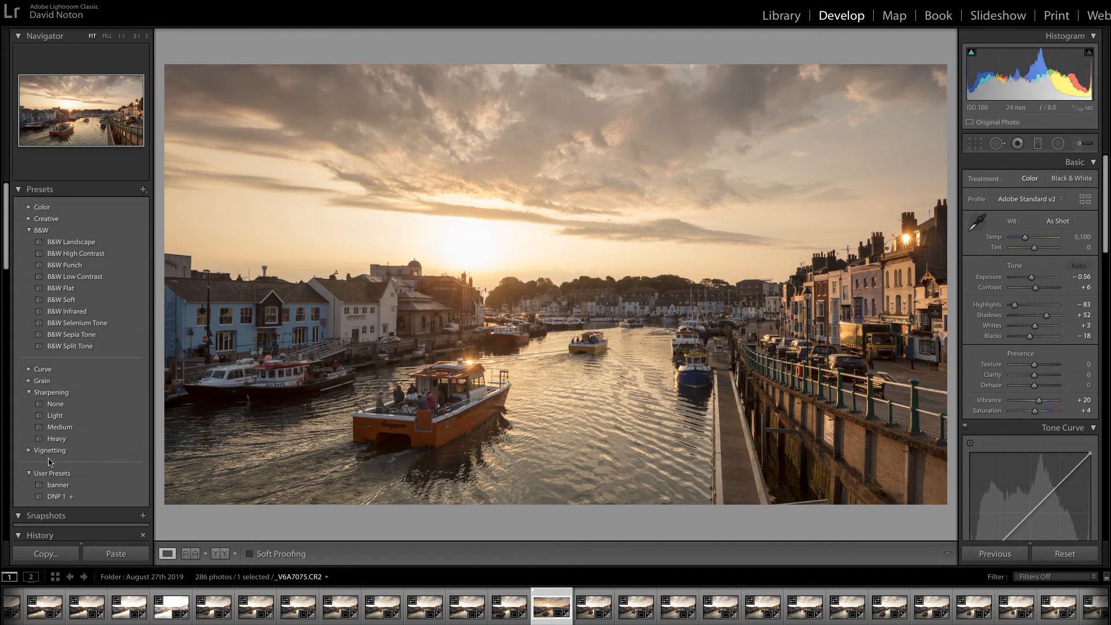
pyautogui.click(39, 535)
pyautogui.click(62, 427)
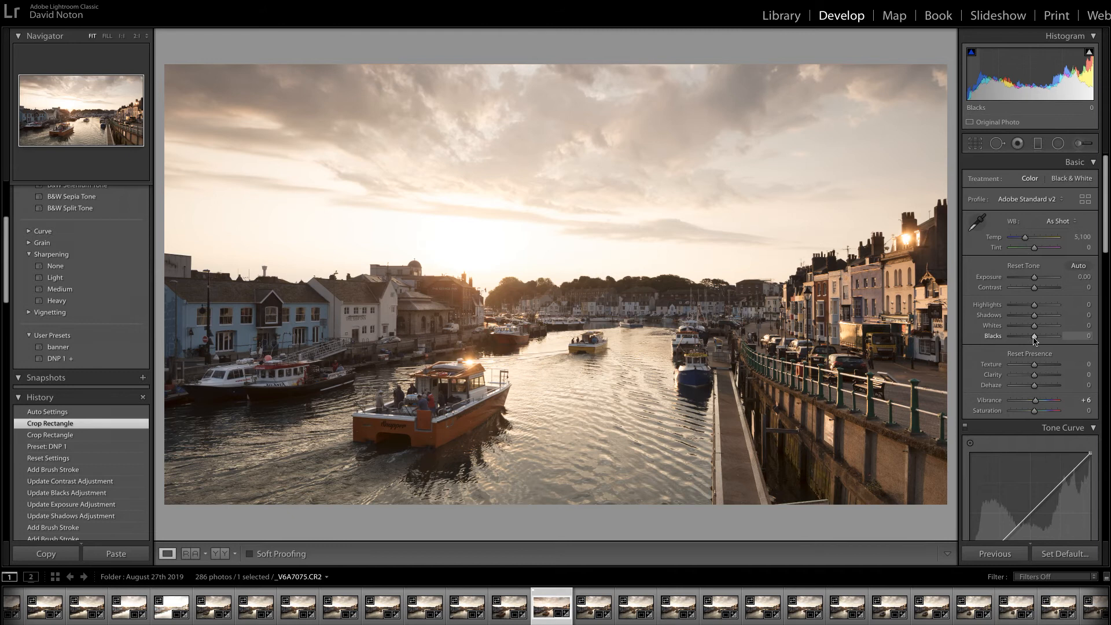
# - Check the blacks for clipping, and set Shadows to +47 and Highlights to -45 for the whole photo
pyautogui.moveTo(1035, 340); pyautogui.dragTo(1035, 340)
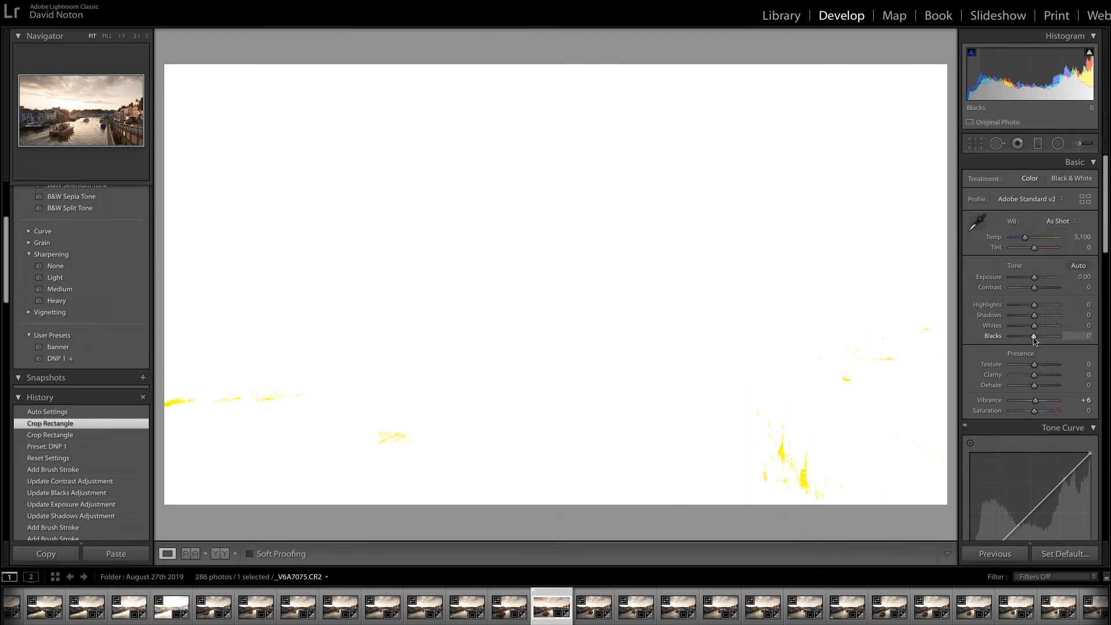
pyautogui.moveTo(1035, 340); pyautogui.dragTo(1035, 341)
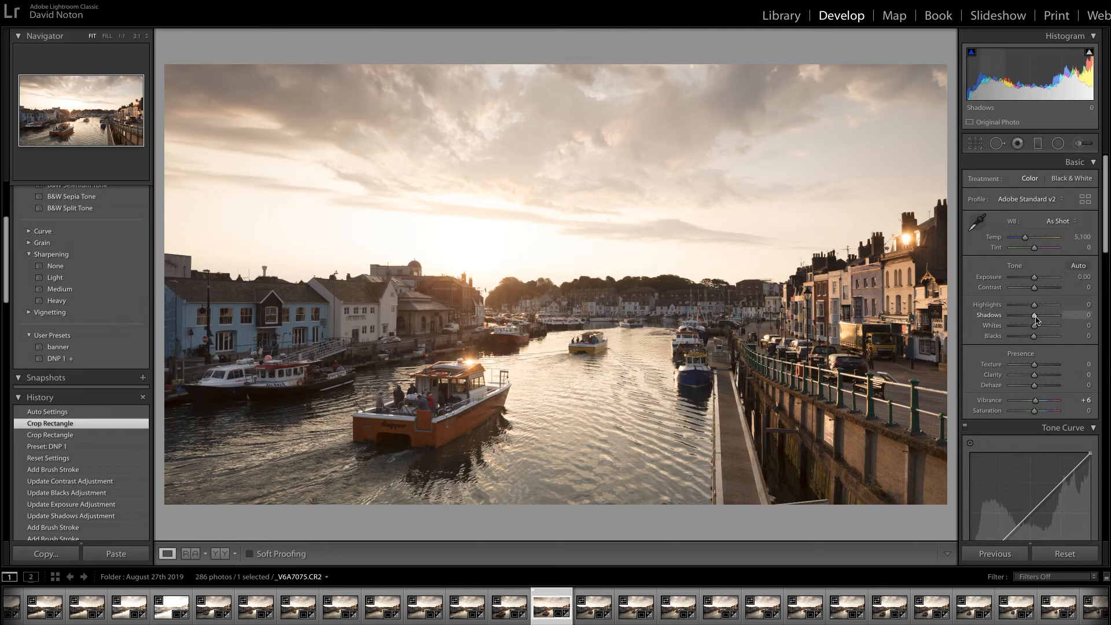
pyautogui.moveTo(1037, 322); pyautogui.dragTo(1046, 319)
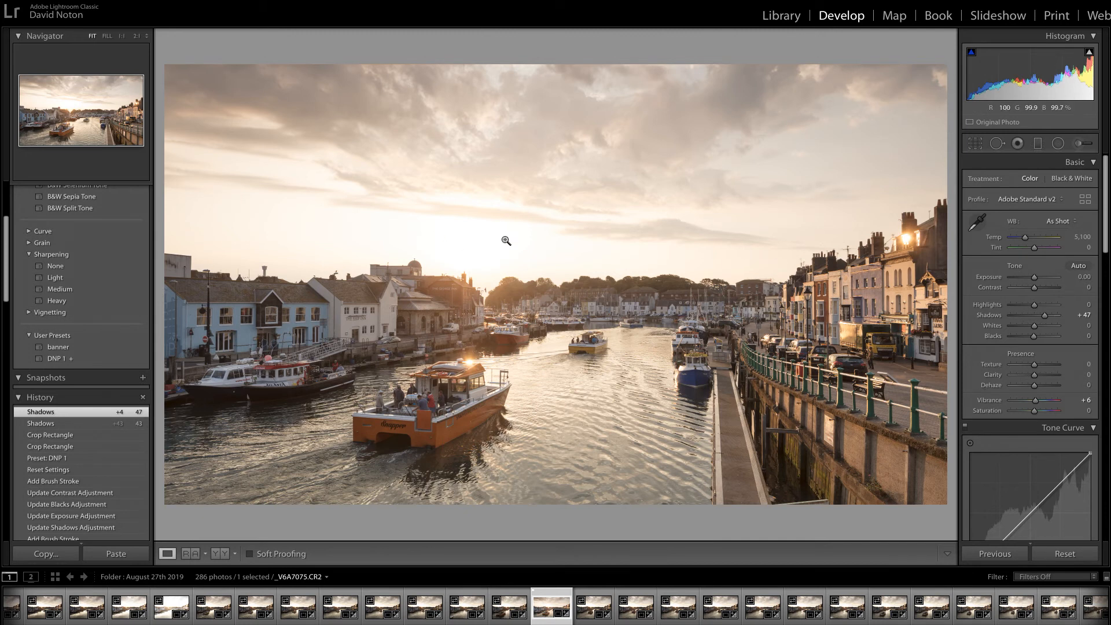
pyautogui.click(1090, 53)
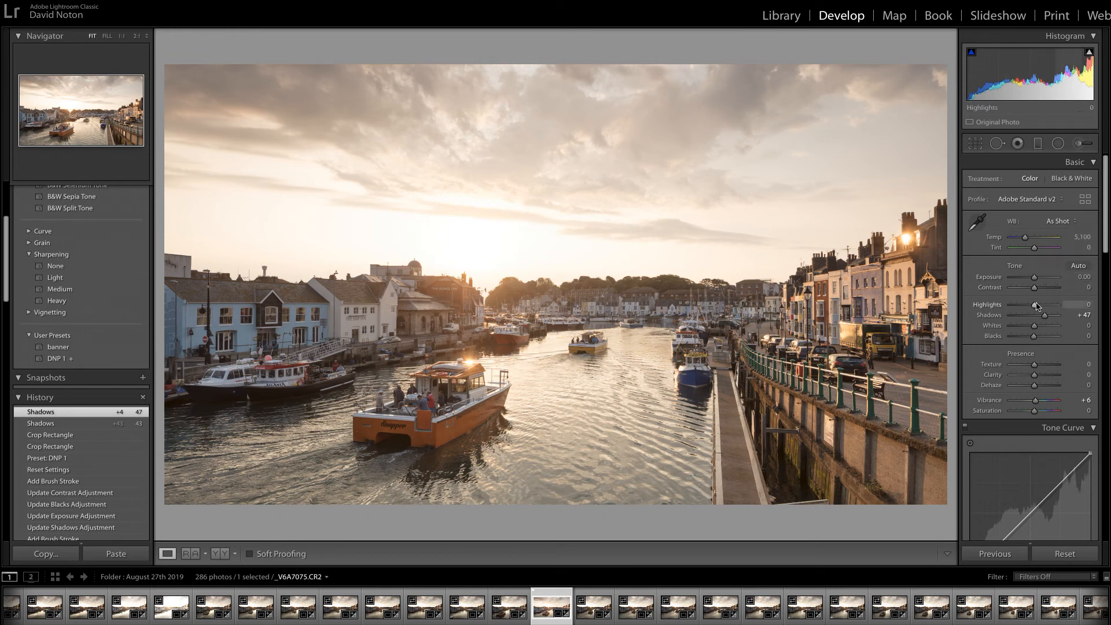
pyautogui.moveTo(1035, 307); pyautogui.dragTo(1024, 305)
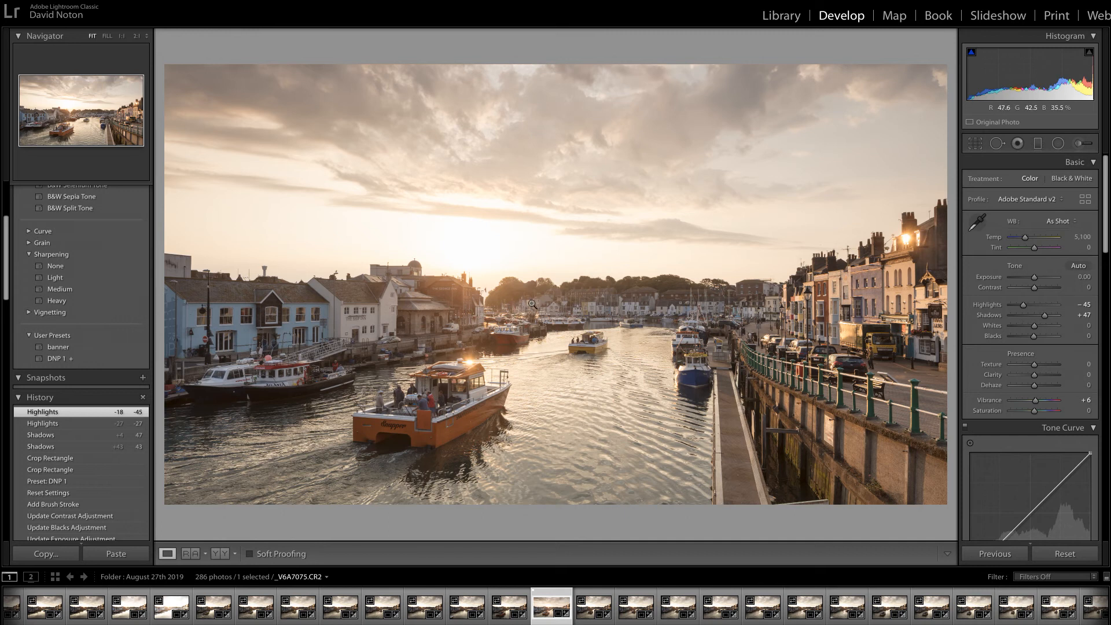
# - Paint an Adjustment Brush mask with size 10, Auto Mask and the mask overlay on over the distant trees and waterfront buildings
pyautogui.click(1077, 145)
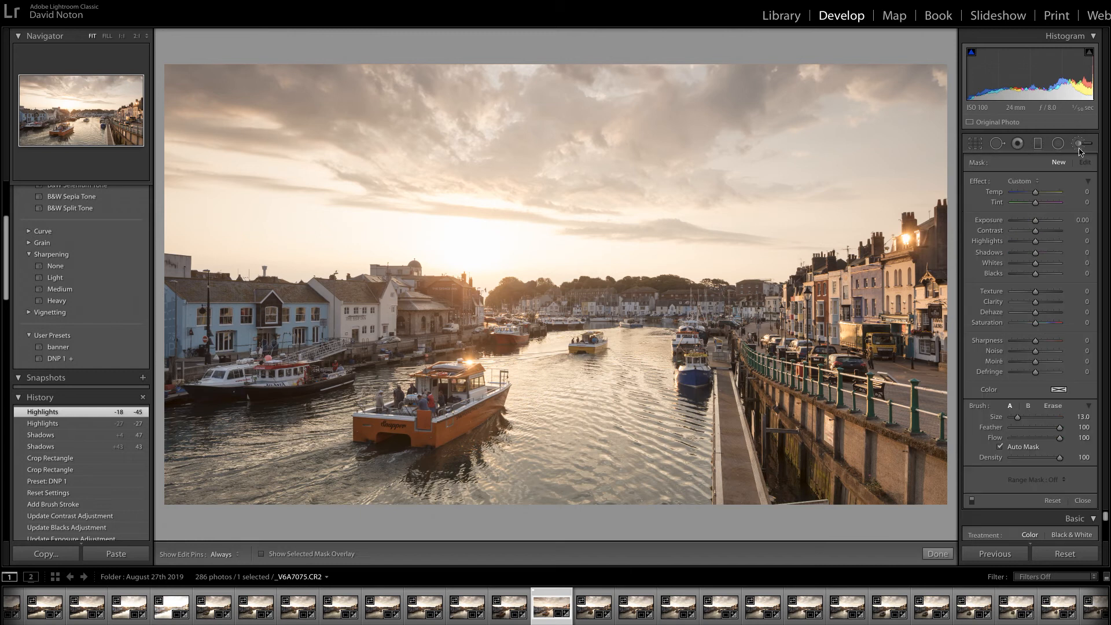
pyautogui.click(1003, 447)
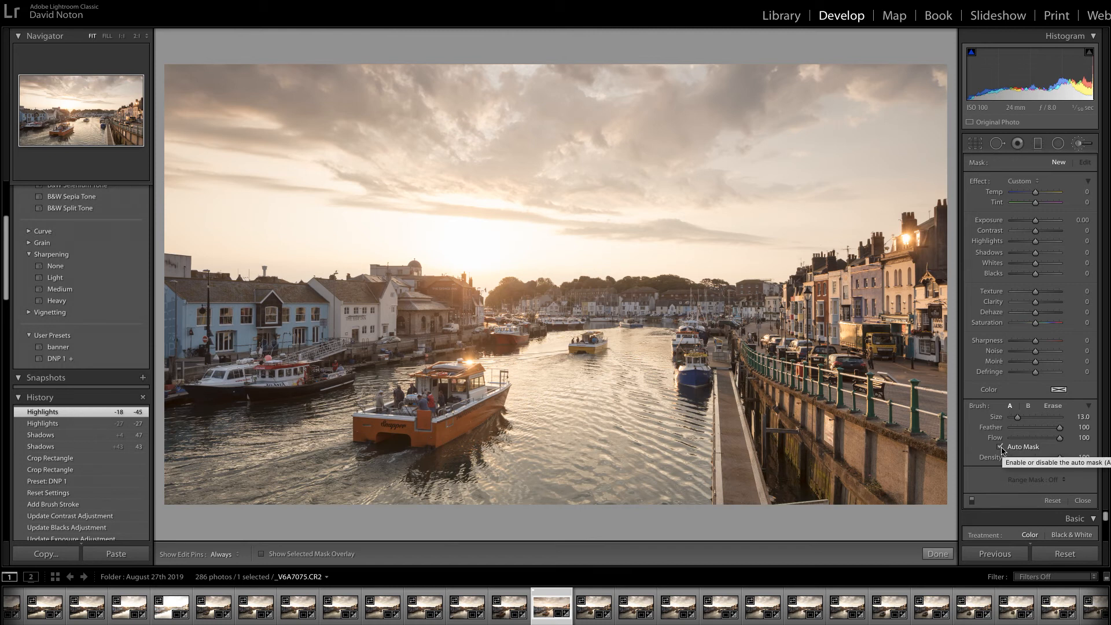
pyautogui.click(261, 555)
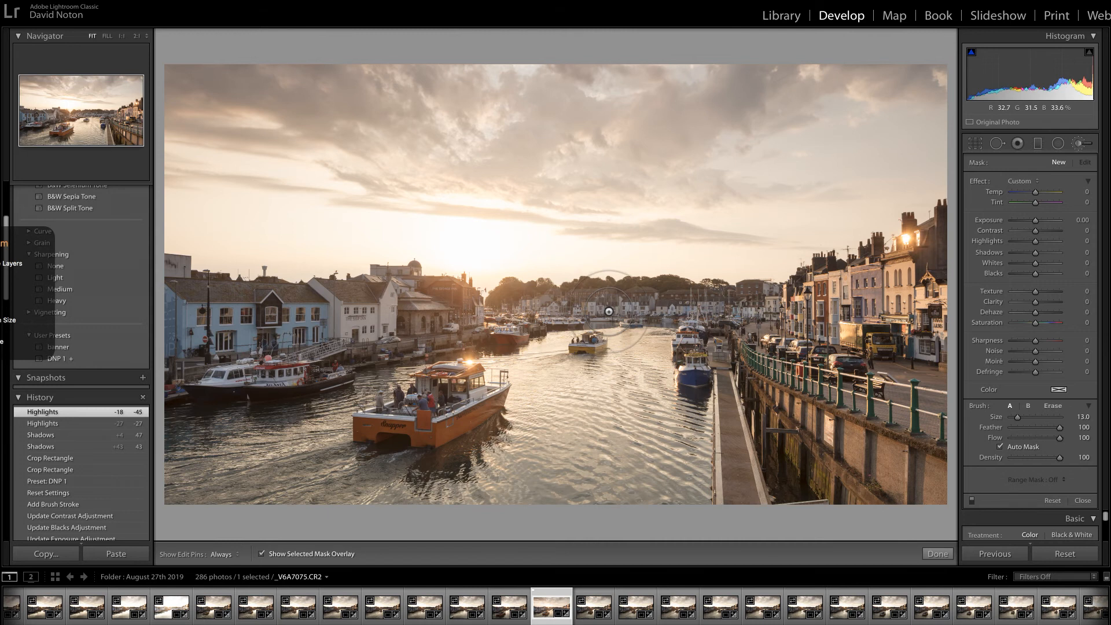
pyautogui.press('[')
pyautogui.press('[')
pyautogui.press('[')
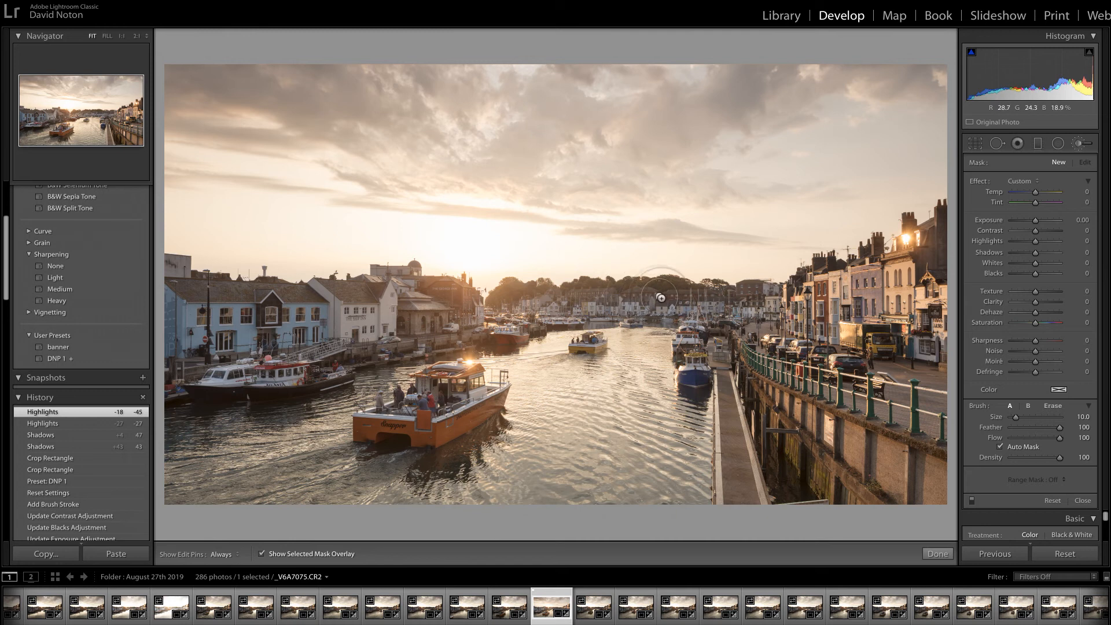
pyautogui.press('h')
pyautogui.moveTo(574, 300)
pyautogui.mouseDown()
pyautogui.moveTo(669, 297)
pyautogui.moveTo(672, 308)
pyautogui.moveTo(599, 310)
pyautogui.moveTo(503, 292)
pyautogui.moveTo(497, 306)
pyautogui.mouseUp()
pyautogui.moveTo(573, 305)
pyautogui.mouseDown()
pyautogui.moveTo(547, 340)
pyautogui.moveTo(499, 331)
pyautogui.moveTo(510, 334)
pyautogui.moveTo(498, 343)
pyautogui.moveTo(504, 353)
pyautogui.moveTo(470, 342)
pyautogui.moveTo(480, 352)
pyautogui.moveTo(405, 327)
pyautogui.moveTo(414, 296)
pyautogui.moveTo(397, 287)
pyautogui.moveTo(405, 266)
pyautogui.moveTo(440, 278)
pyautogui.moveTo(451, 301)
pyautogui.moveTo(458, 280)
pyautogui.moveTo(495, 301)
pyautogui.moveTo(547, 286)
pyautogui.moveTo(671, 297)
pyautogui.moveTo(660, 299)
pyautogui.mouseUp()
pyautogui.press('h')
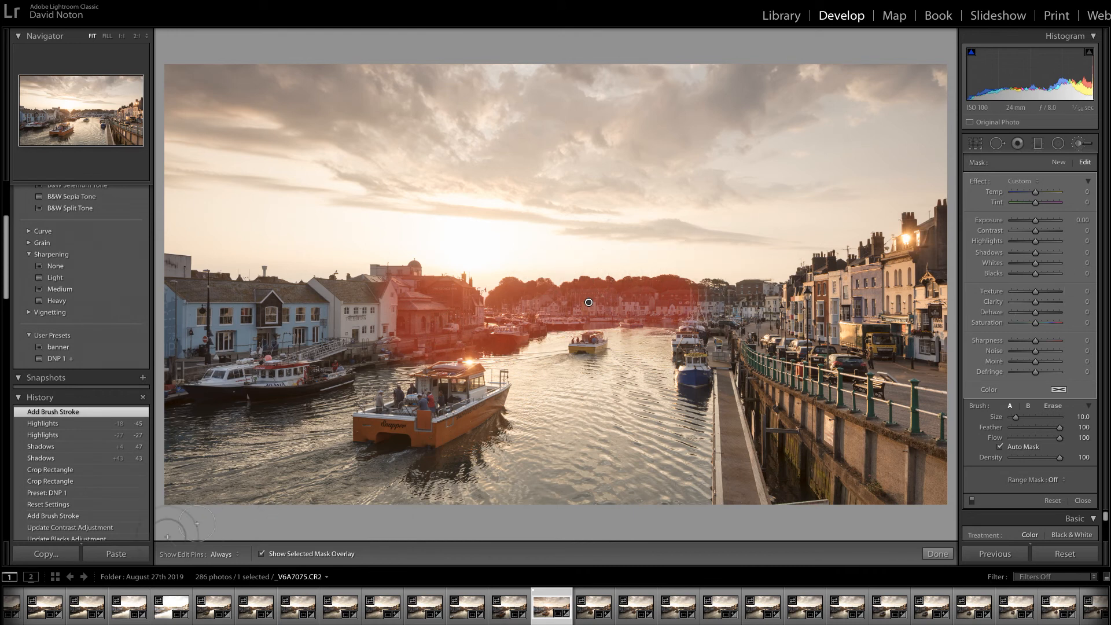
# - Hide the mask overlay and set Clarity to 39 and Blacks to -49 for the brushed background area
pyautogui.click(263, 556)
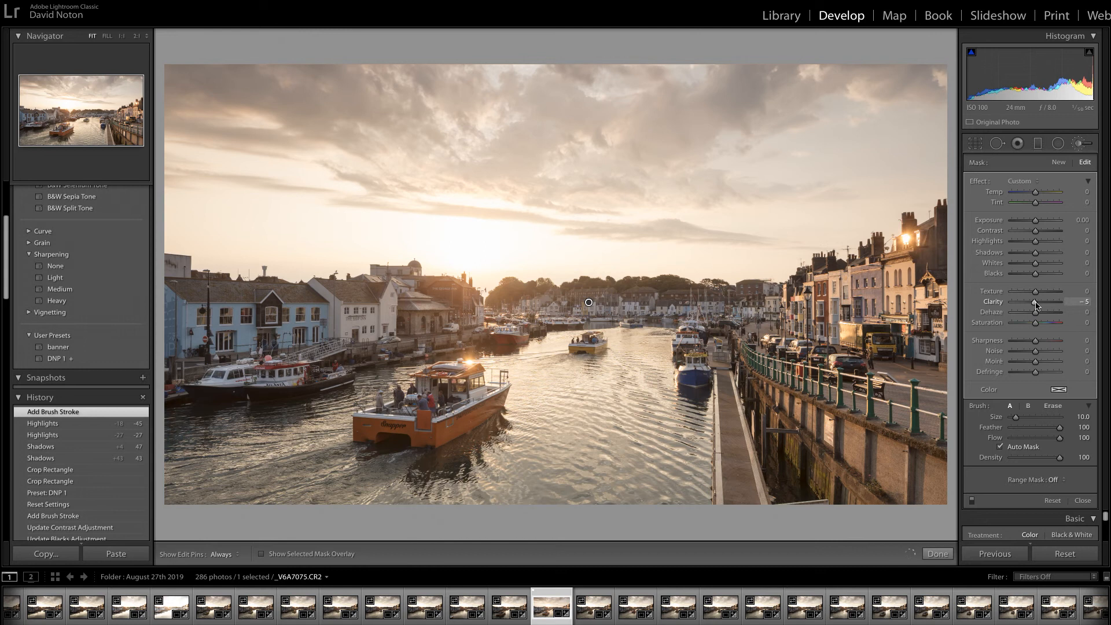
pyautogui.moveTo(1037, 305); pyautogui.dragTo(1051, 306)
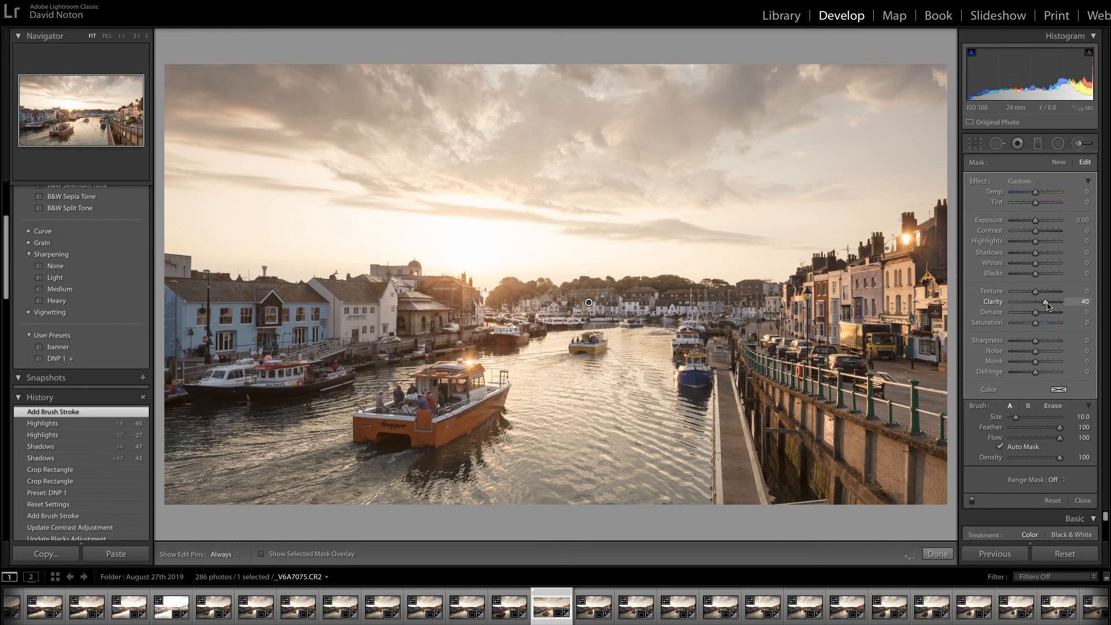
pyautogui.moveTo(1046, 307); pyautogui.dragTo(1044, 306)
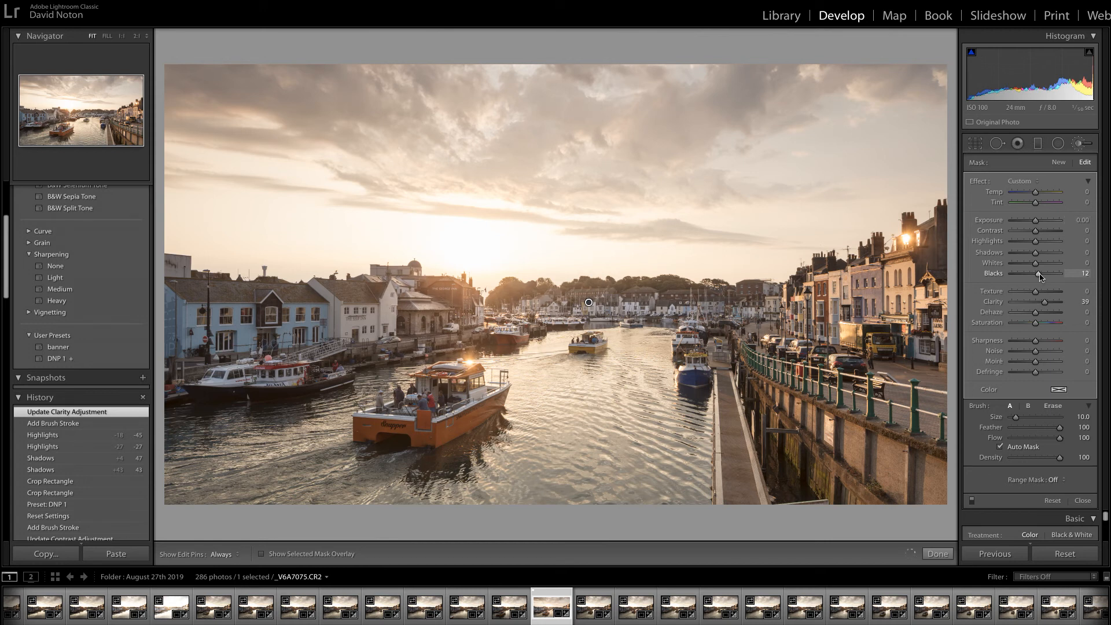
pyautogui.moveTo(1036, 275); pyautogui.dragTo(1026, 280)
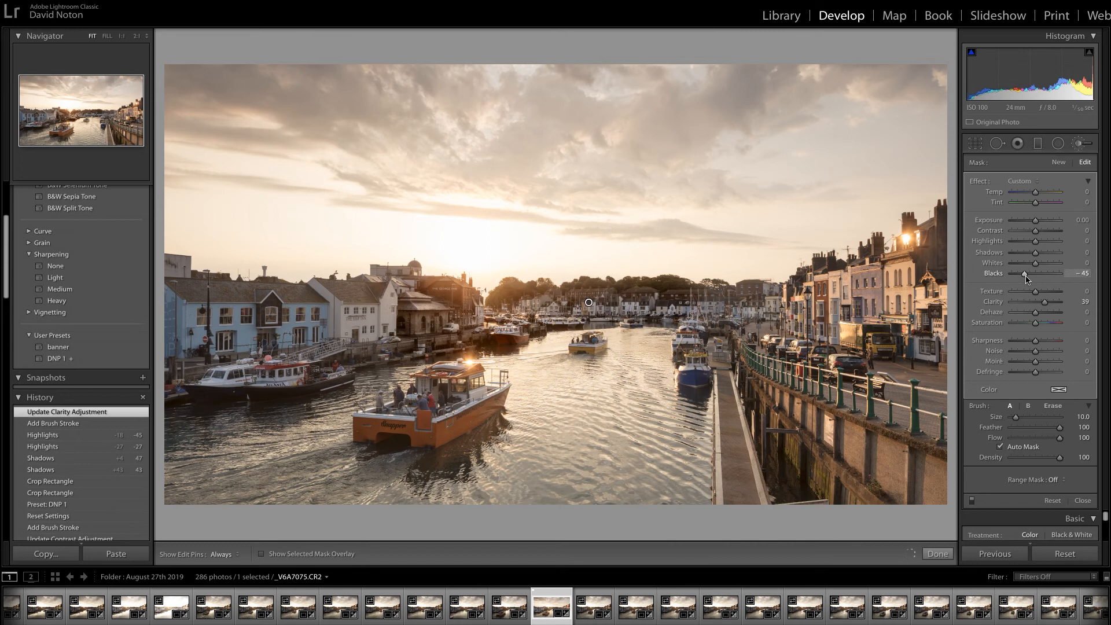
pyautogui.moveTo(1023, 278); pyautogui.dragTo(1025, 279)
pyautogui.moveTo(1026, 279); pyautogui.dragTo(1024, 279)
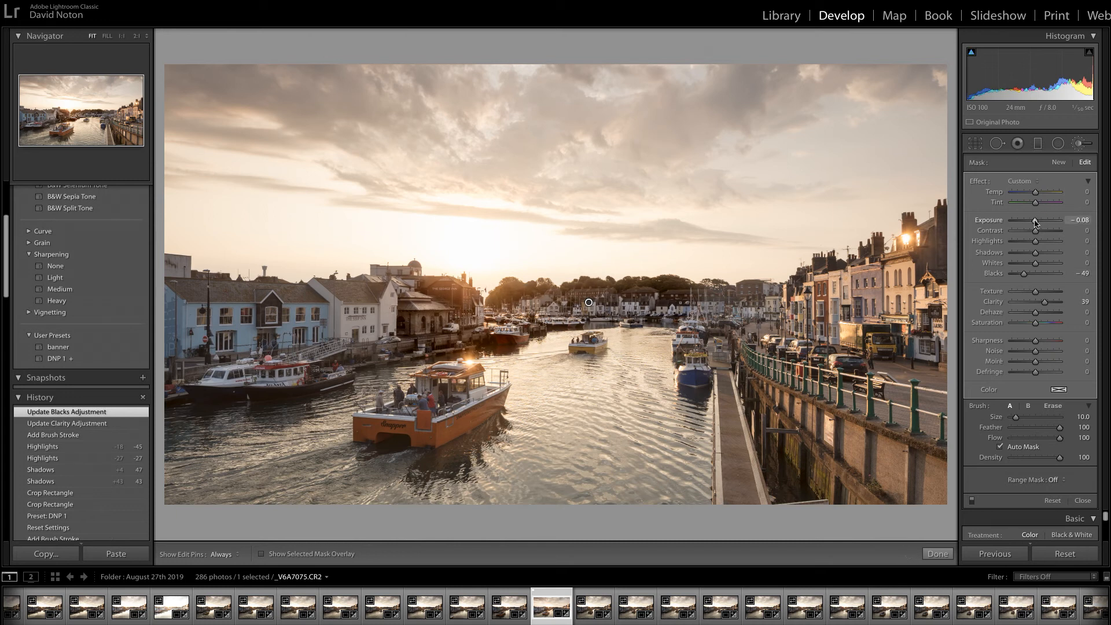
# - Set the brushed background area's Exposure to 0.07 and finish the brush adjustment
pyautogui.moveTo(1081, 231); pyautogui.dragTo(1077, 232)
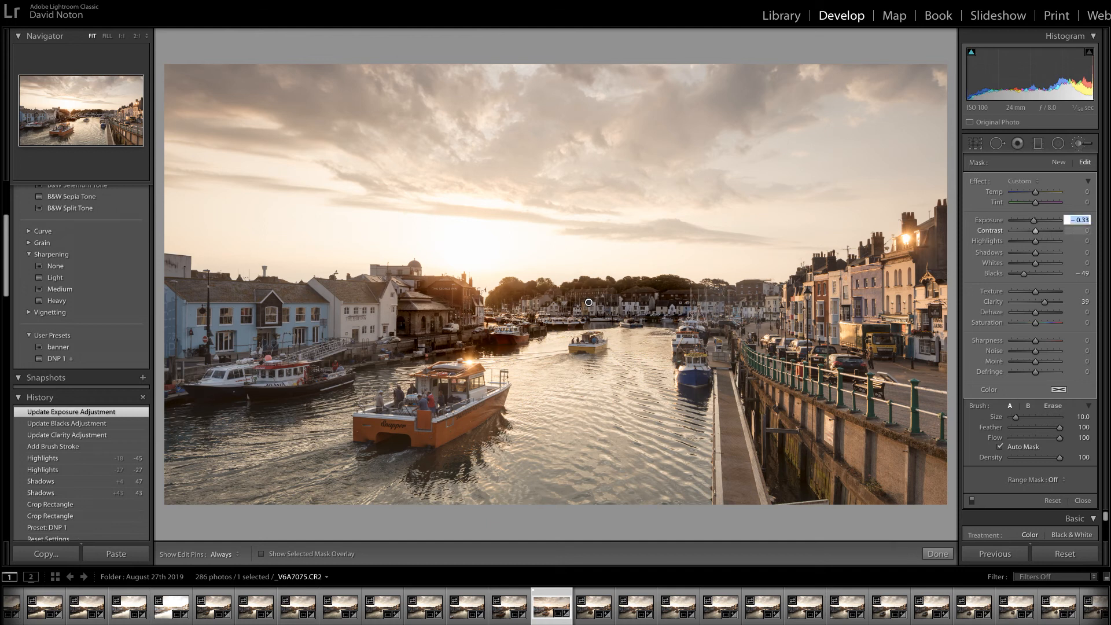
pyautogui.press('Up')
pyautogui.press('Up')
pyautogui.press('Up')
pyautogui.press('Up')
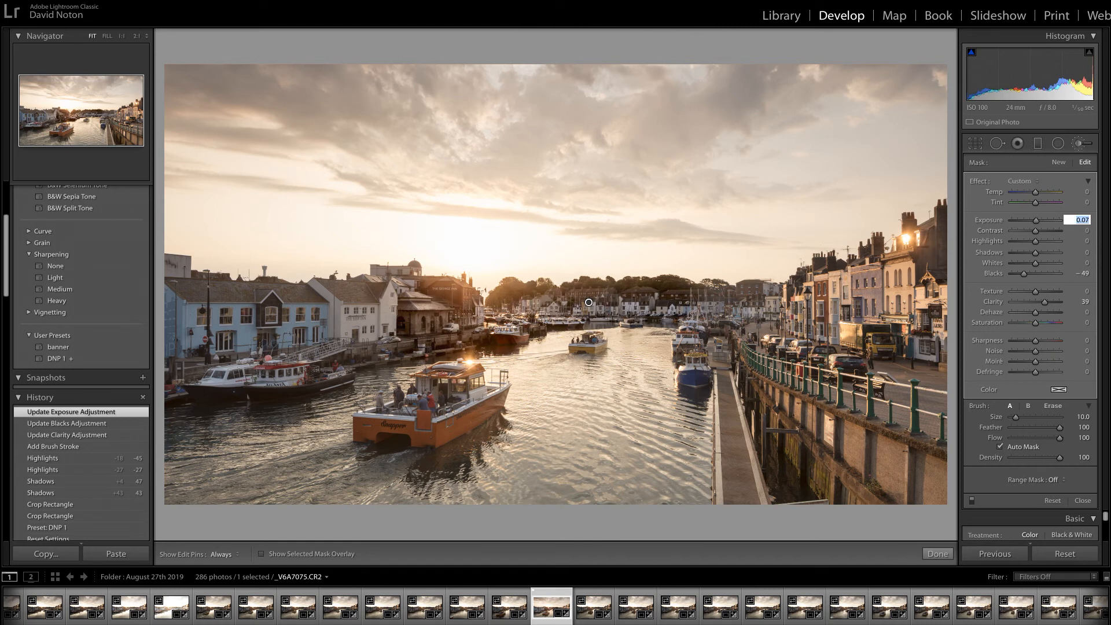
pyautogui.scroll(-5, 589, 302)
pyautogui.click(938, 555)
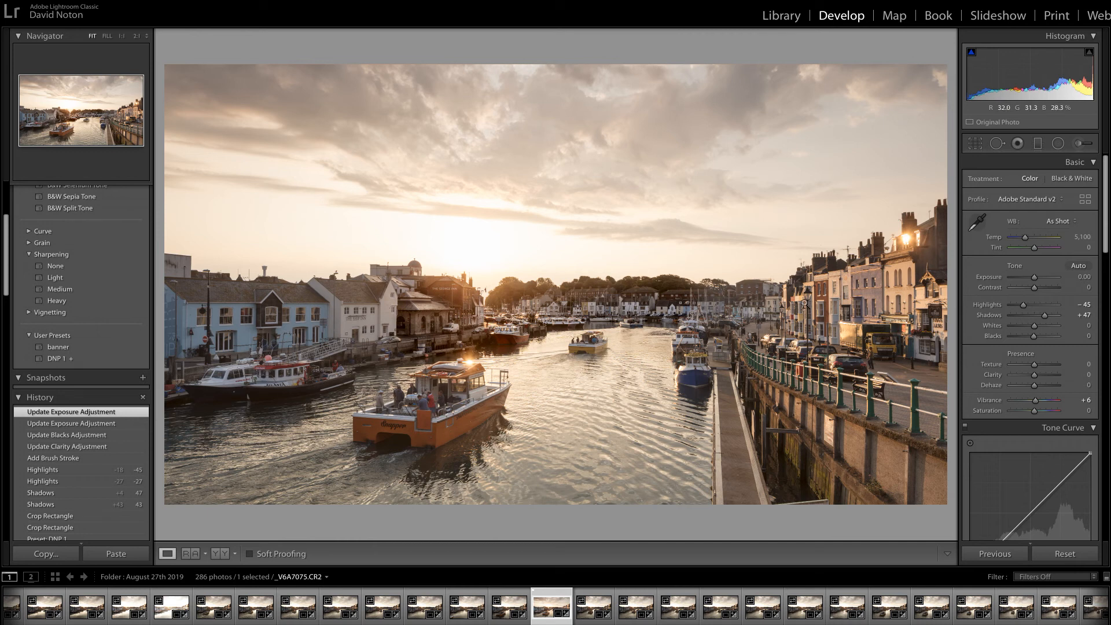
# - Paint a new Adjustment Brush mask over the blue waterfront buildings, moored boats and adjacent water, using sizes 9 and 5 with the mask overlay shown
pyautogui.click(1083, 147)
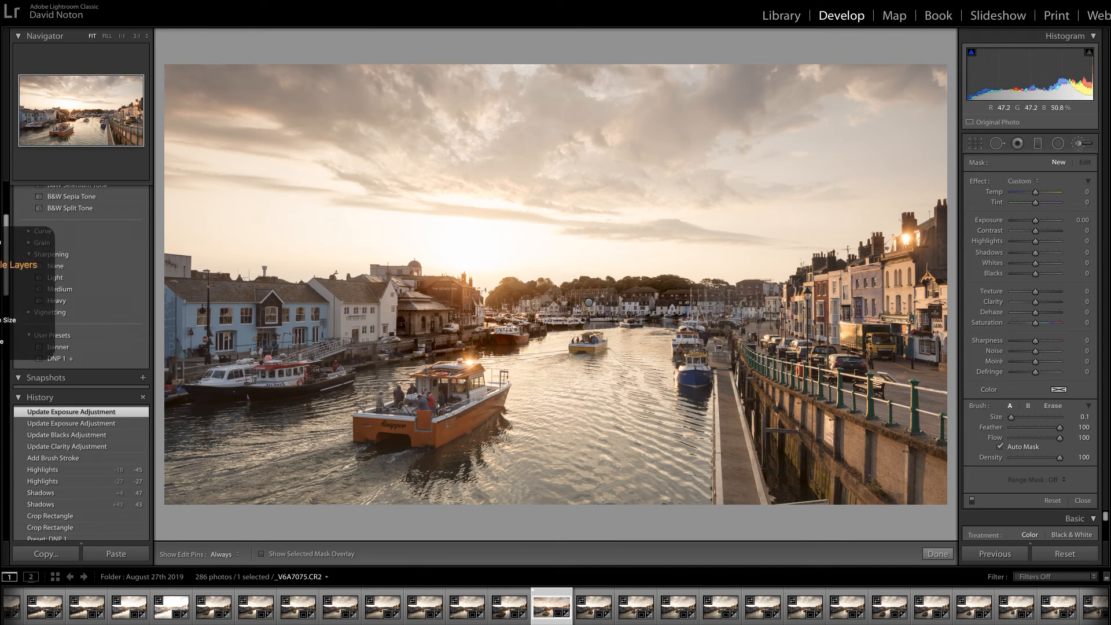
pyautogui.scroll(10, 214, 328)
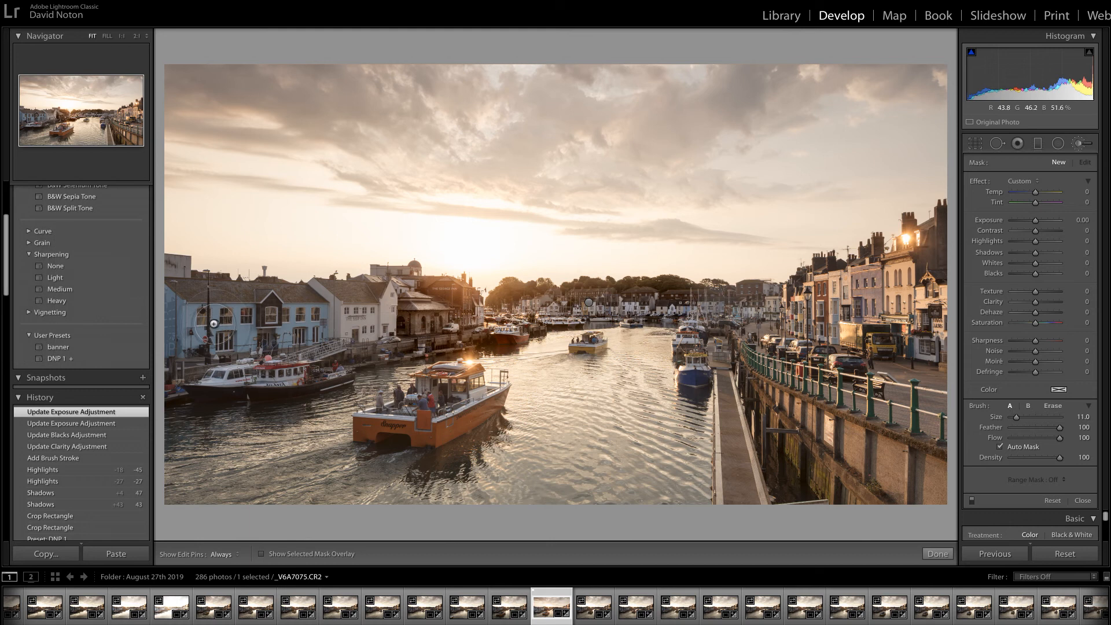
pyautogui.scroll(-3, 209, 331)
pyautogui.click(263, 554)
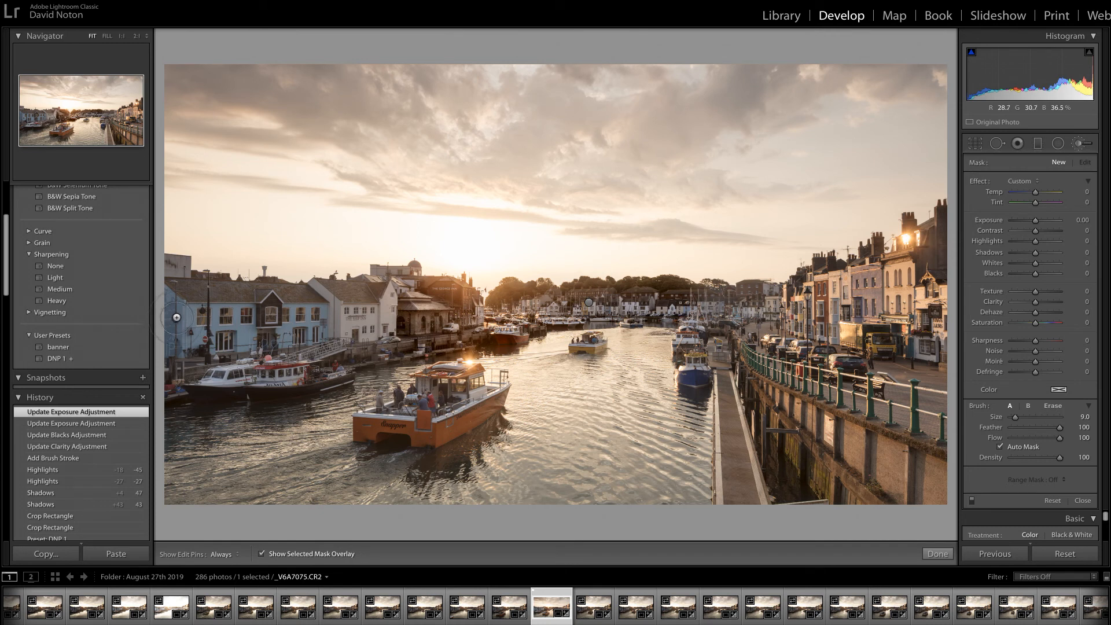
pyautogui.press('h')
pyautogui.moveTo(172, 315)
pyautogui.mouseDown()
pyautogui.moveTo(162, 301)
pyautogui.moveTo(184, 313)
pyautogui.moveTo(336, 321)
pyautogui.moveTo(310, 339)
pyautogui.moveTo(243, 350)
pyautogui.moveTo(174, 345)
pyautogui.moveTo(194, 390)
pyautogui.moveTo(164, 427)
pyautogui.moveTo(296, 398)
pyautogui.moveTo(282, 398)
pyautogui.moveTo(330, 385)
pyautogui.moveTo(370, 351)
pyautogui.moveTo(321, 353)
pyautogui.moveTo(310, 307)
pyautogui.moveTo(163, 327)
pyautogui.mouseUp()
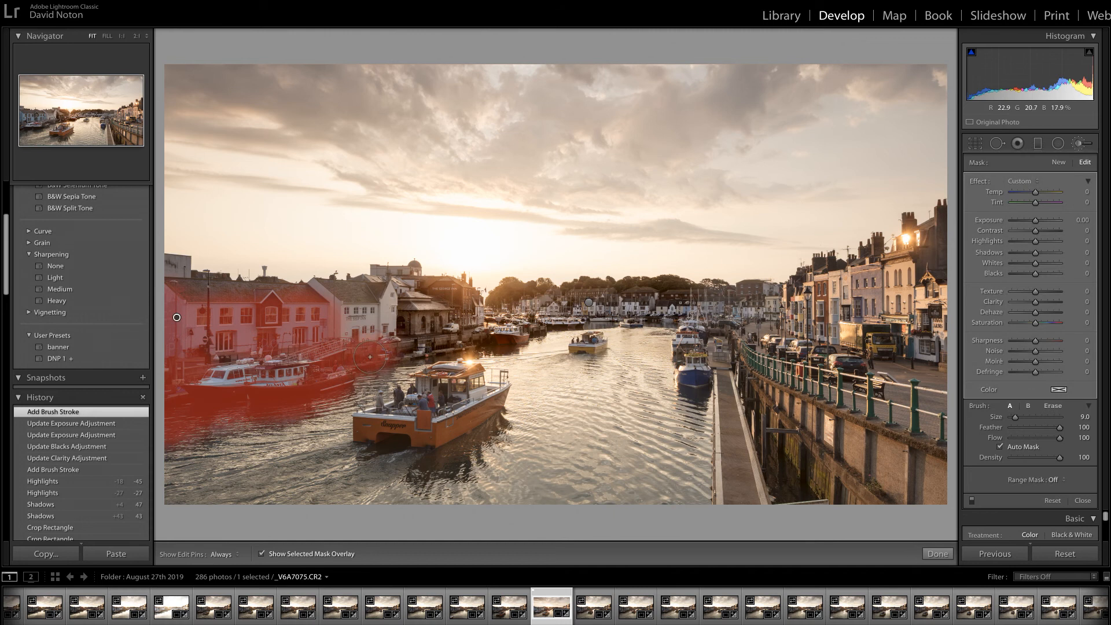
pyautogui.scroll(-4, 371, 355)
pyautogui.press('h')
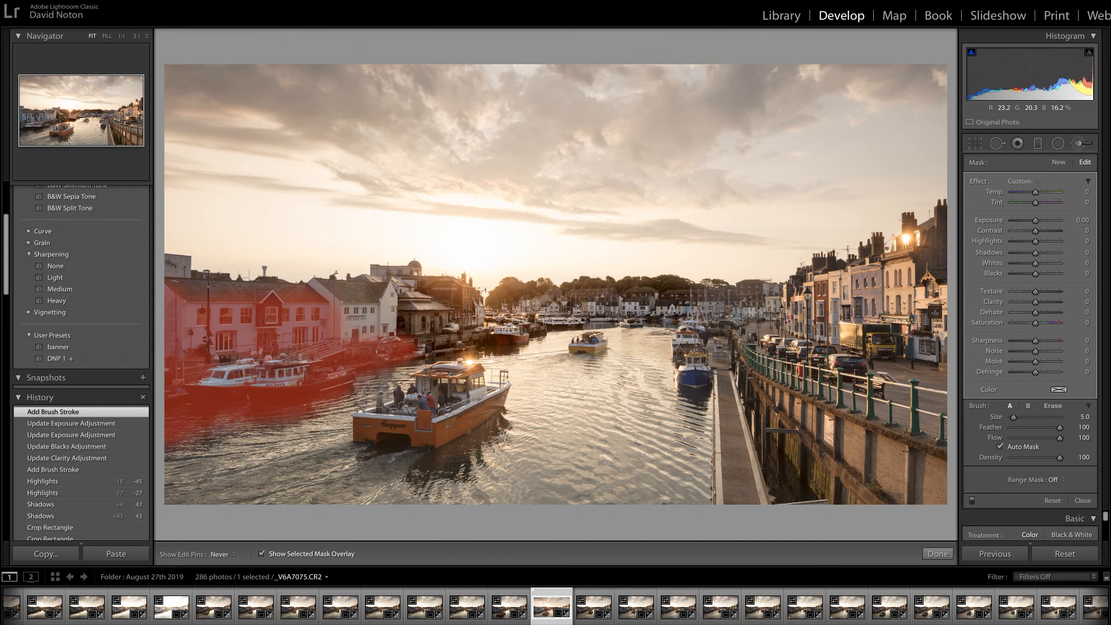
pyautogui.click(176, 317)
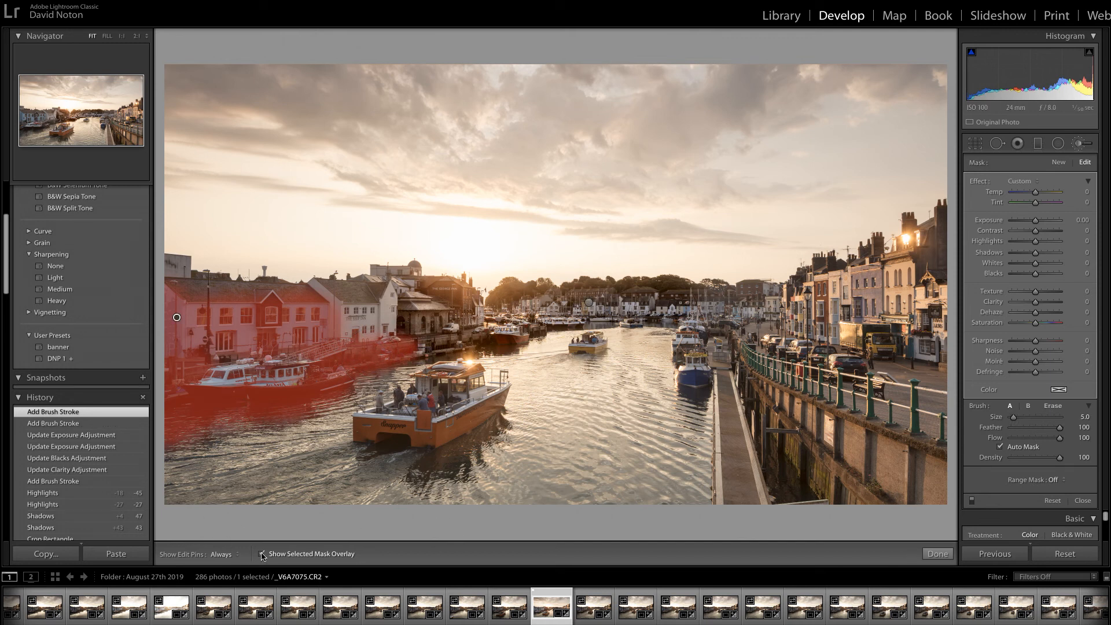
# - Hide the mask overlay, set the brushed waterfront area's Whites to 33 and Exposure to 0.37, and finish the brush adjustment
pyautogui.press('o')
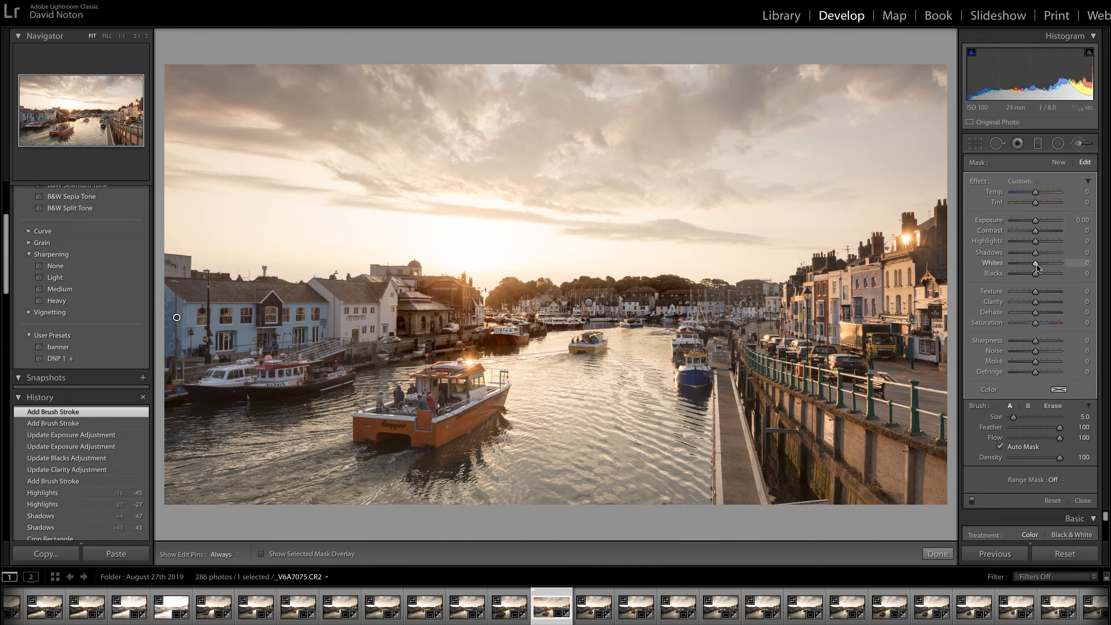
pyautogui.moveTo(1037, 266); pyautogui.dragTo(1049, 266)
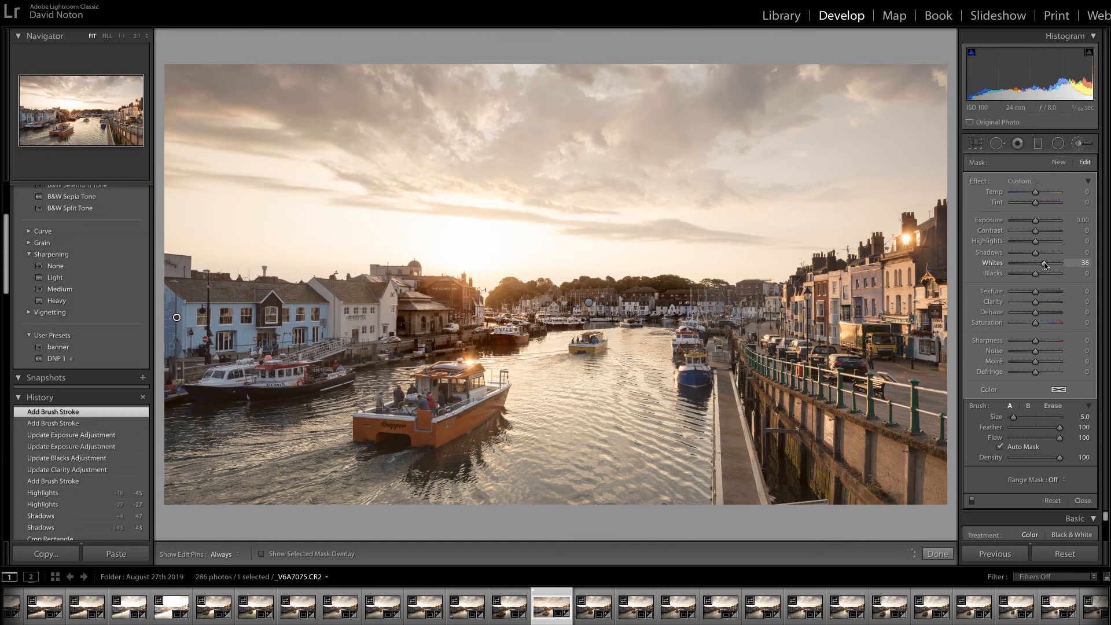
pyautogui.moveTo(1046, 266); pyautogui.dragTo(1043, 266)
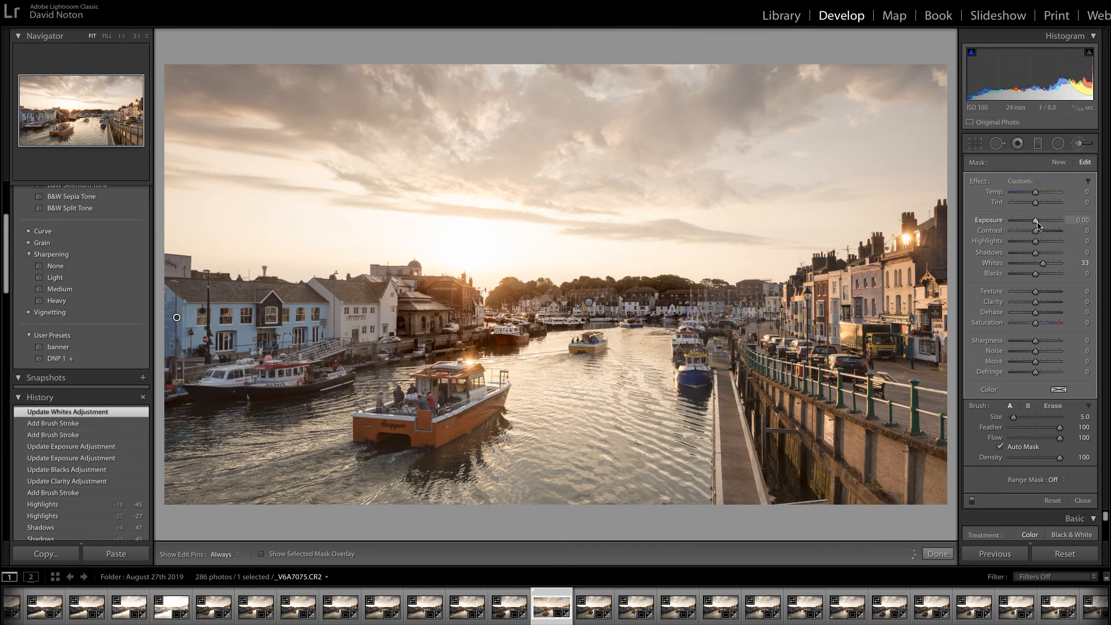
pyautogui.moveTo(1036, 225); pyautogui.dragTo(1038, 224)
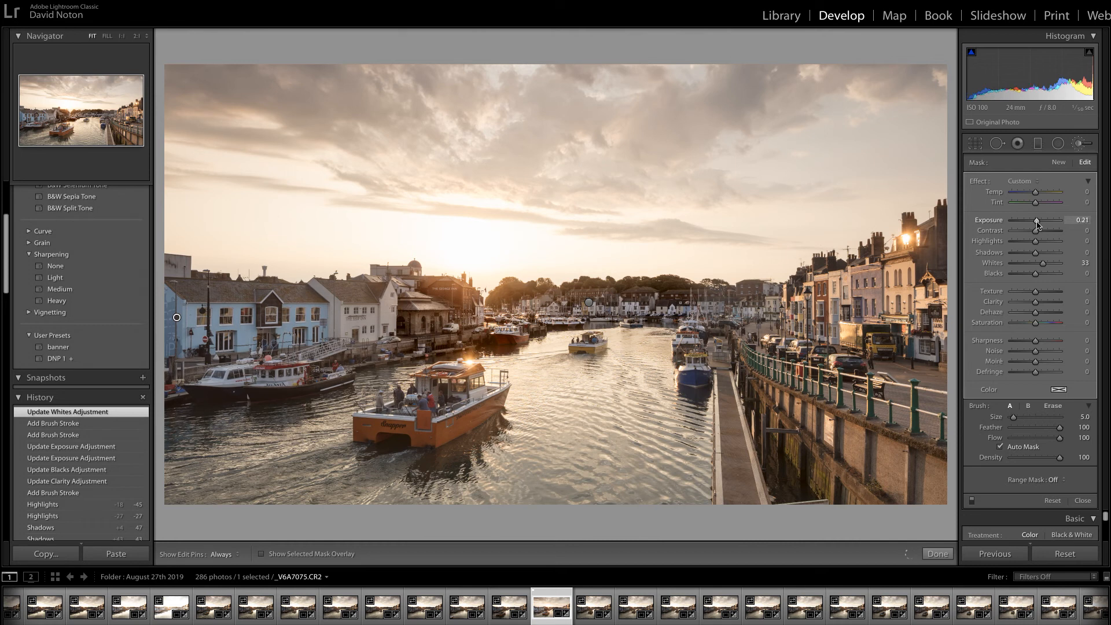
pyautogui.moveTo(1037, 226); pyautogui.dragTo(1035, 225)
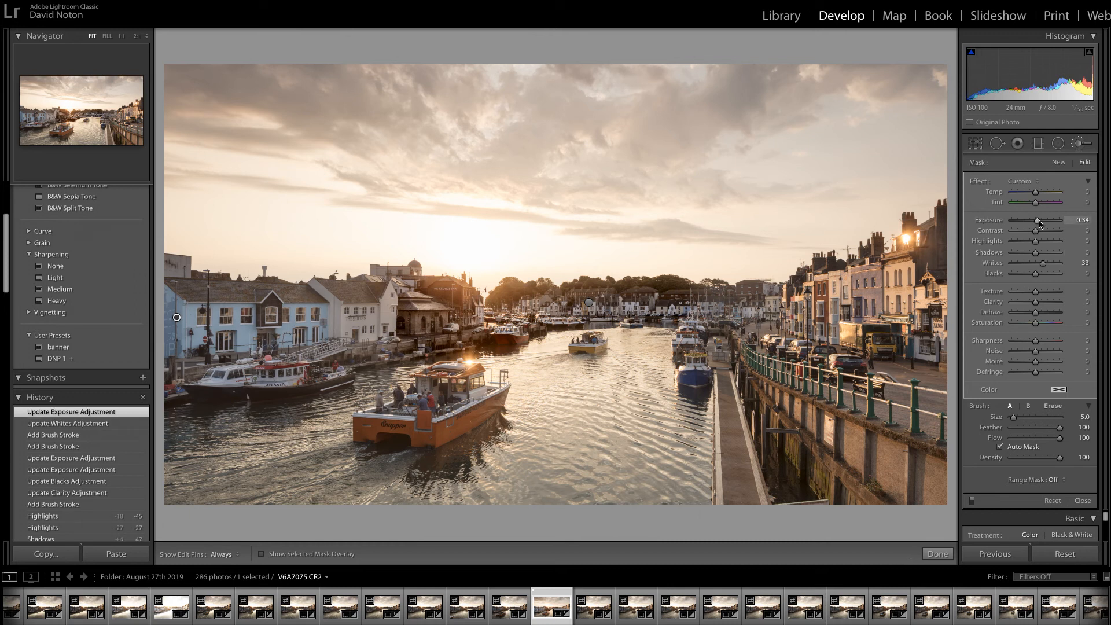
pyautogui.moveTo(1038, 234); pyautogui.dragTo(1039, 234)
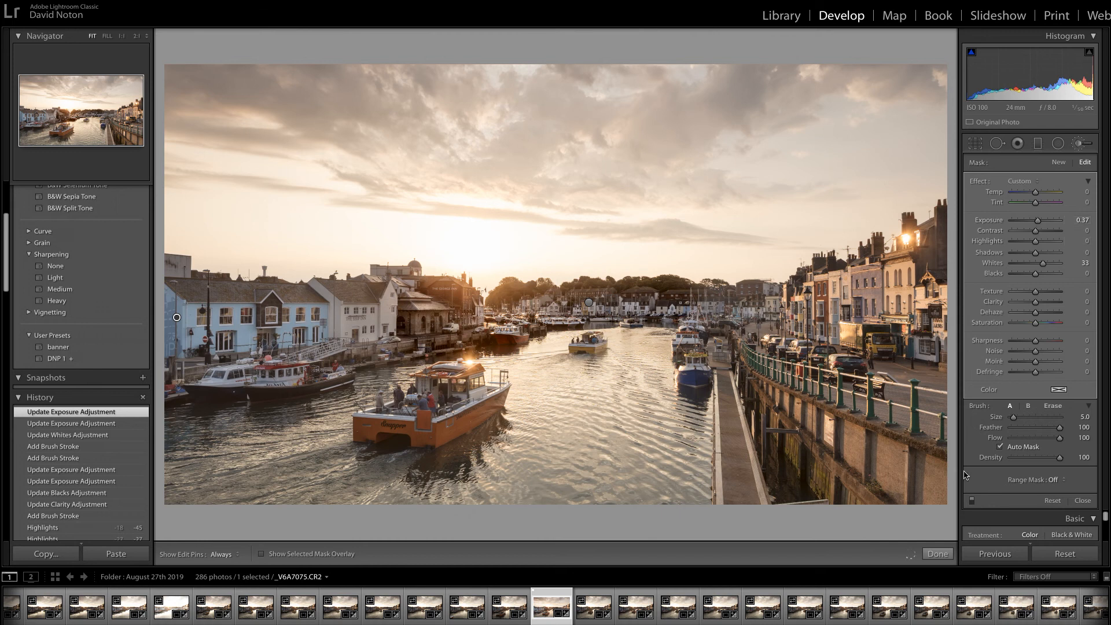
pyautogui.click(937, 554)
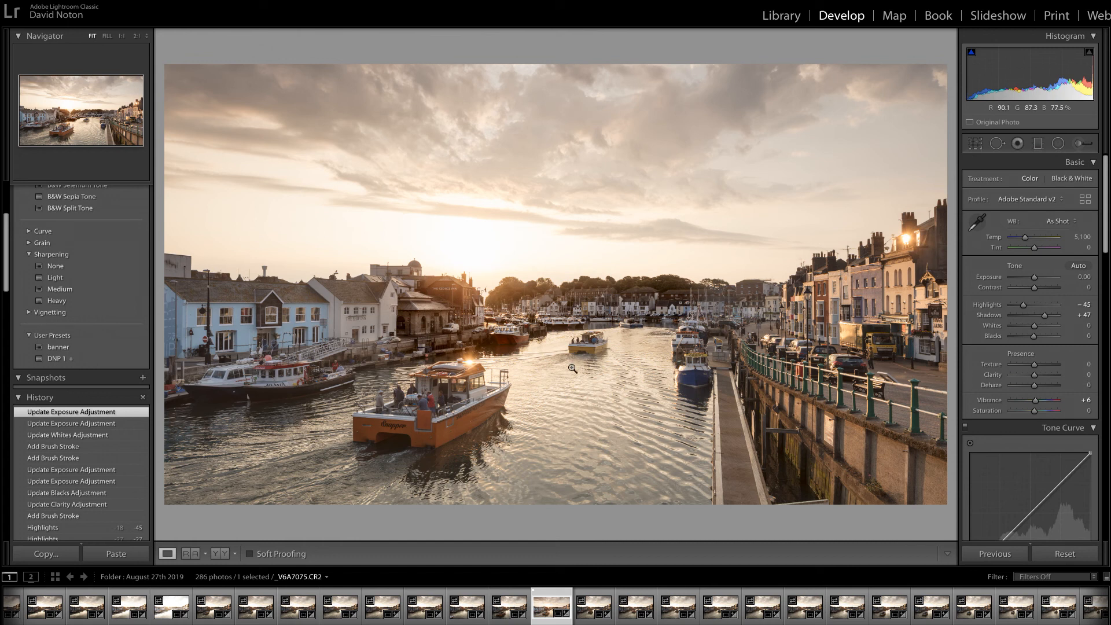
# - Start a new Adjustment Brush mask with the overlay shown and paint around the edges of the central water at size 6
pyautogui.click(1079, 145)
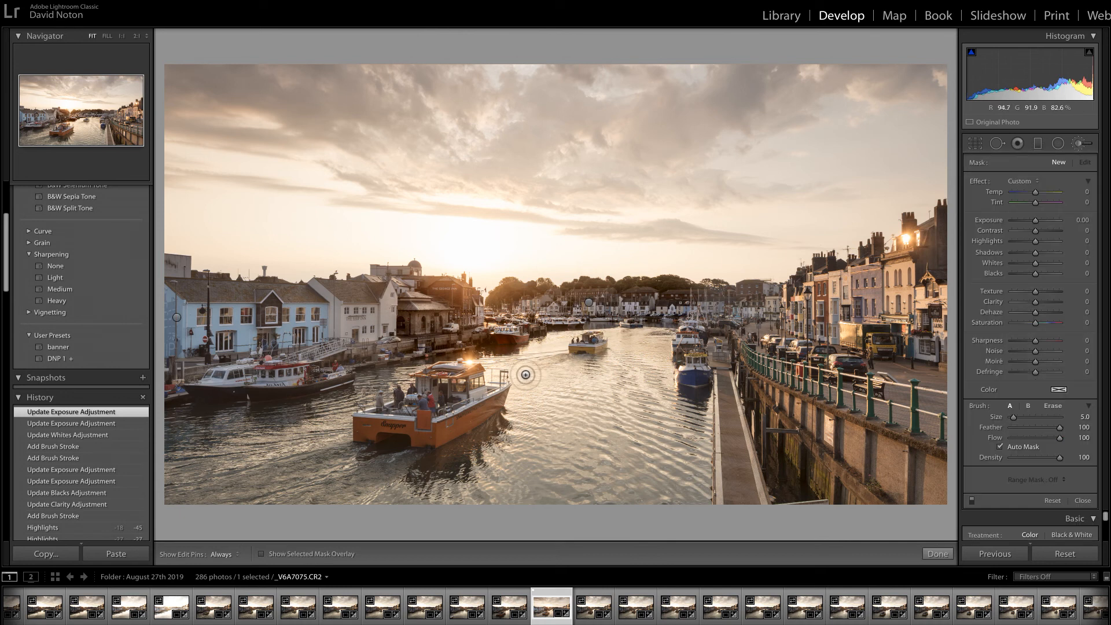
pyautogui.click(261, 554)
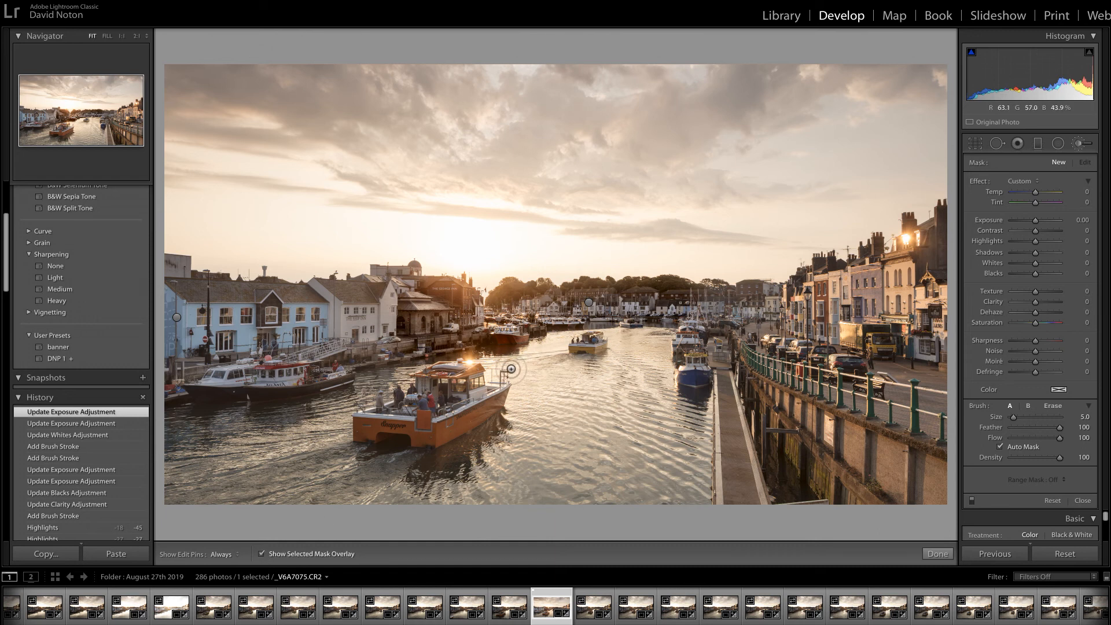
pyautogui.press(']')
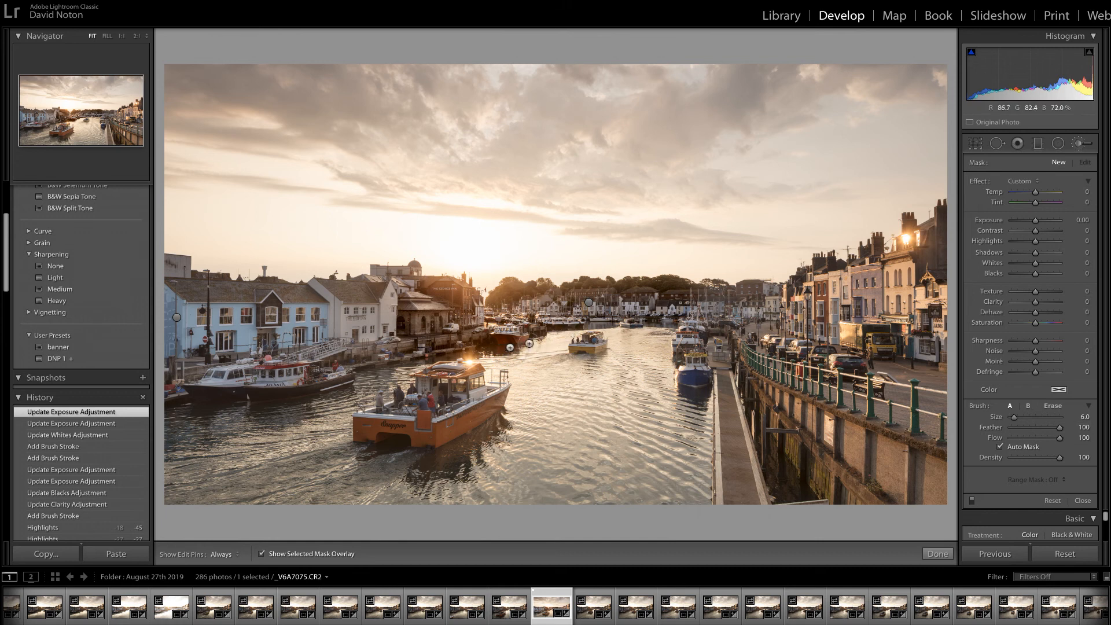
pyautogui.press('h')
pyautogui.moveTo(487, 363)
pyautogui.mouseDown()
pyautogui.moveTo(466, 354)
pyautogui.moveTo(614, 364)
pyautogui.moveTo(701, 434)
pyautogui.moveTo(703, 512)
pyautogui.moveTo(443, 501)
pyautogui.moveTo(490, 463)
pyautogui.moveTo(512, 426)
pyautogui.moveTo(512, 380)
pyautogui.mouseUp()
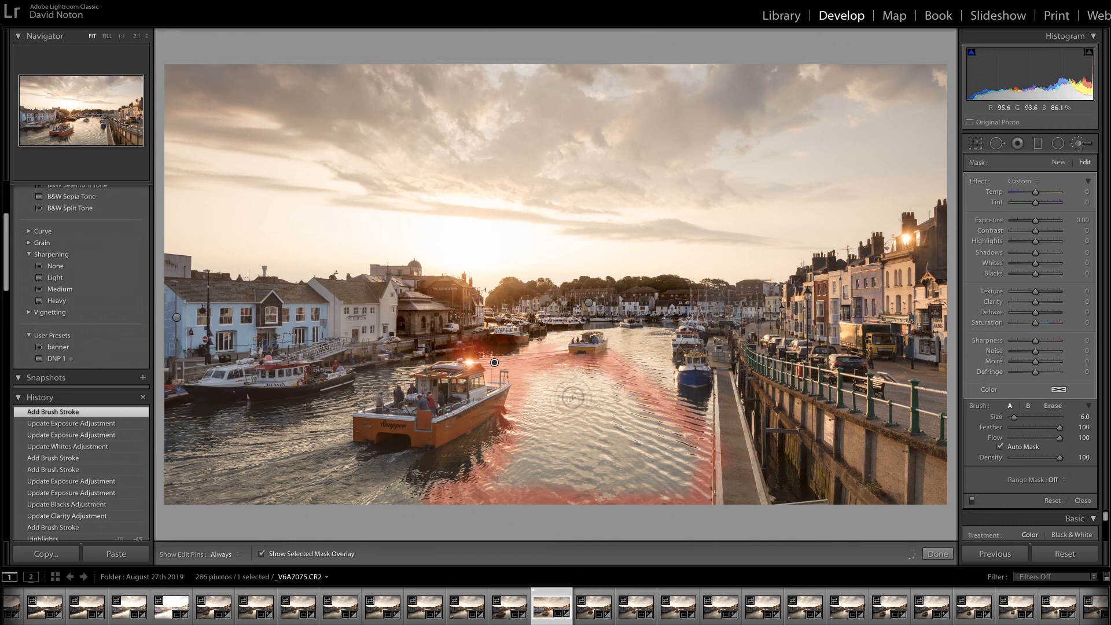
# - Fill the middle of the central water mask using brush size 11
pyautogui.press('h')
pyautogui.scroll(5, 573, 393)
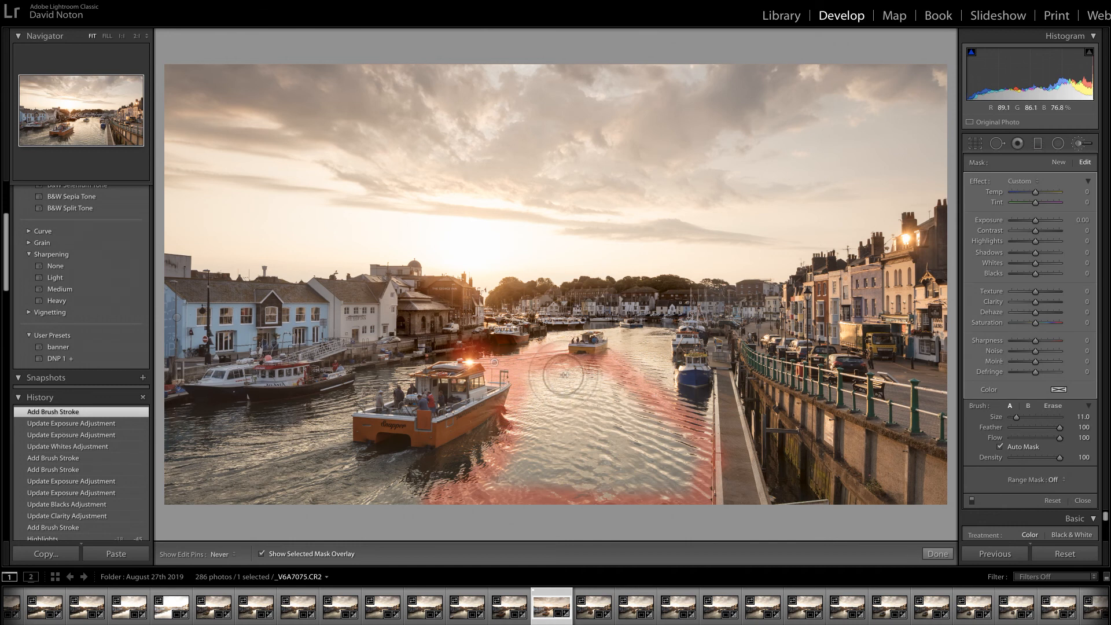
pyautogui.moveTo(528, 377)
pyautogui.mouseDown()
pyautogui.moveTo(588, 371)
pyautogui.moveTo(664, 426)
pyautogui.mouseUp()
pyautogui.moveTo(678, 450); pyautogui.dragTo(680, 463)
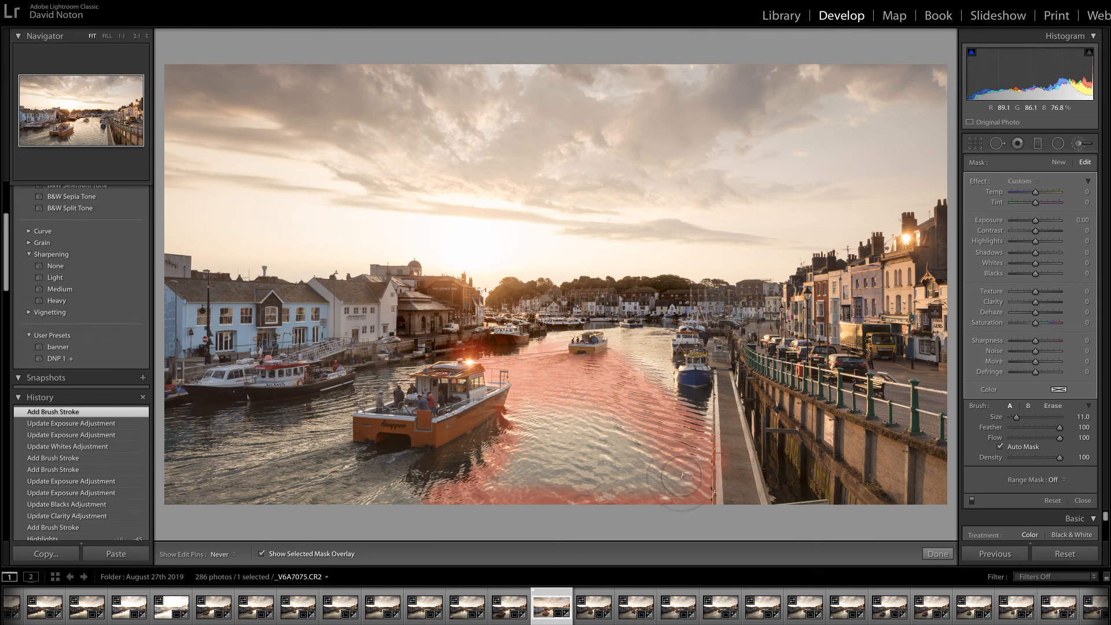
pyautogui.press('h')
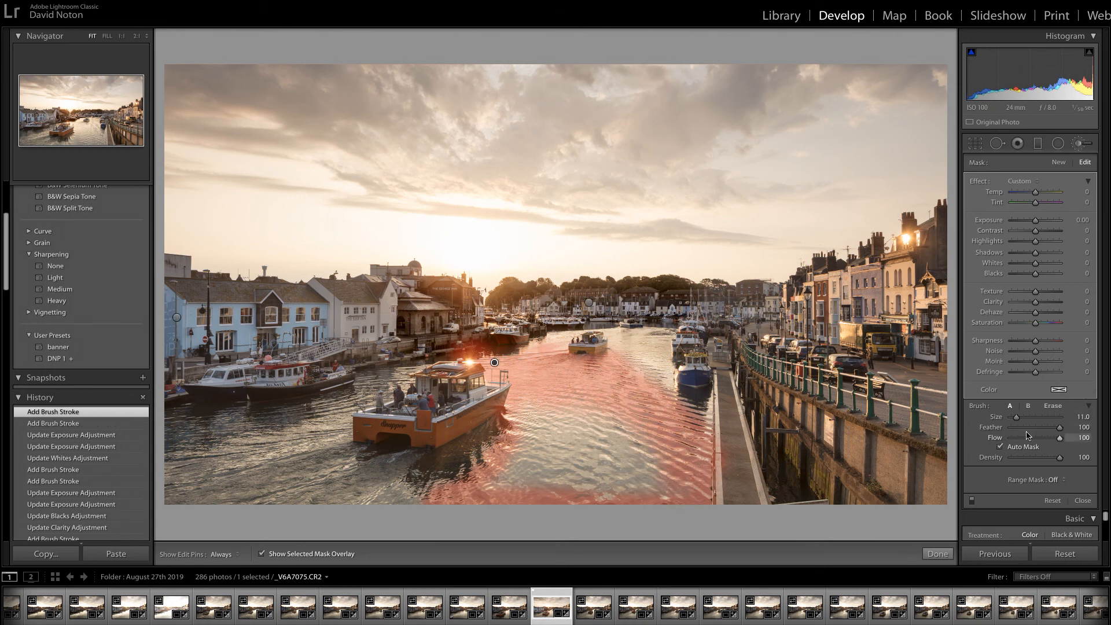
pyautogui.press('h')
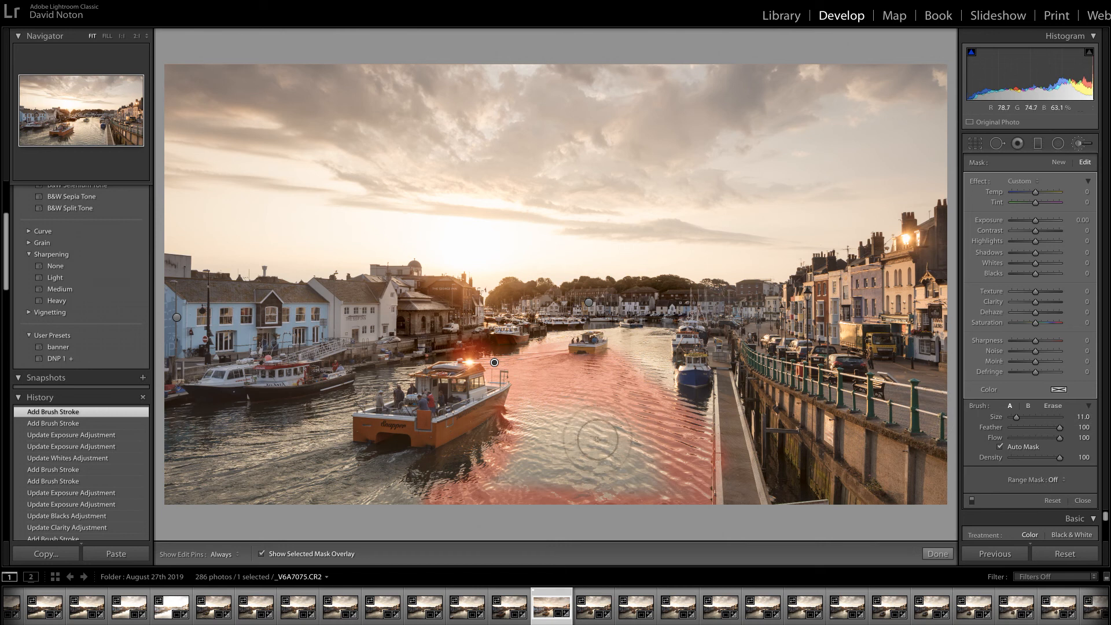
pyautogui.moveTo(654, 465)
pyautogui.mouseDown()
pyautogui.moveTo(490, 471)
pyautogui.moveTo(609, 447)
pyautogui.moveTo(613, 437)
pyautogui.moveTo(592, 424)
pyautogui.moveTo(550, 428)
pyautogui.moveTo(528, 417)
pyautogui.moveTo(595, 411)
pyautogui.moveTo(541, 402)
pyautogui.mouseUp()
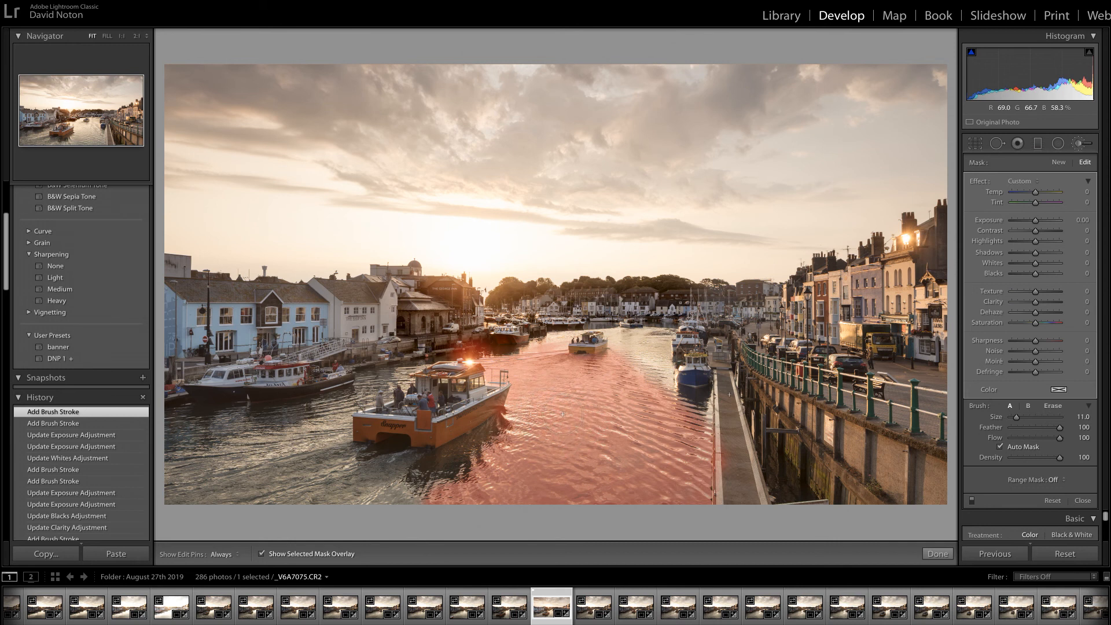
pyautogui.press('h')
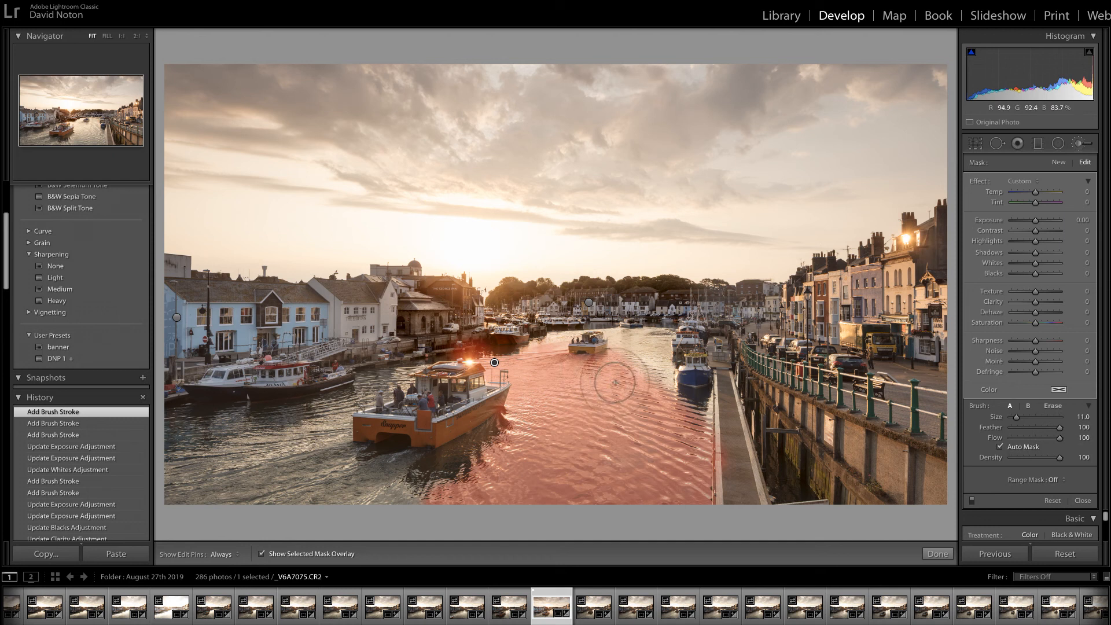
# - Extend the water mask behind the orange boat and below the yellow boat with a smaller brush, down to size 4
pyautogui.scroll(-7, 615, 383)
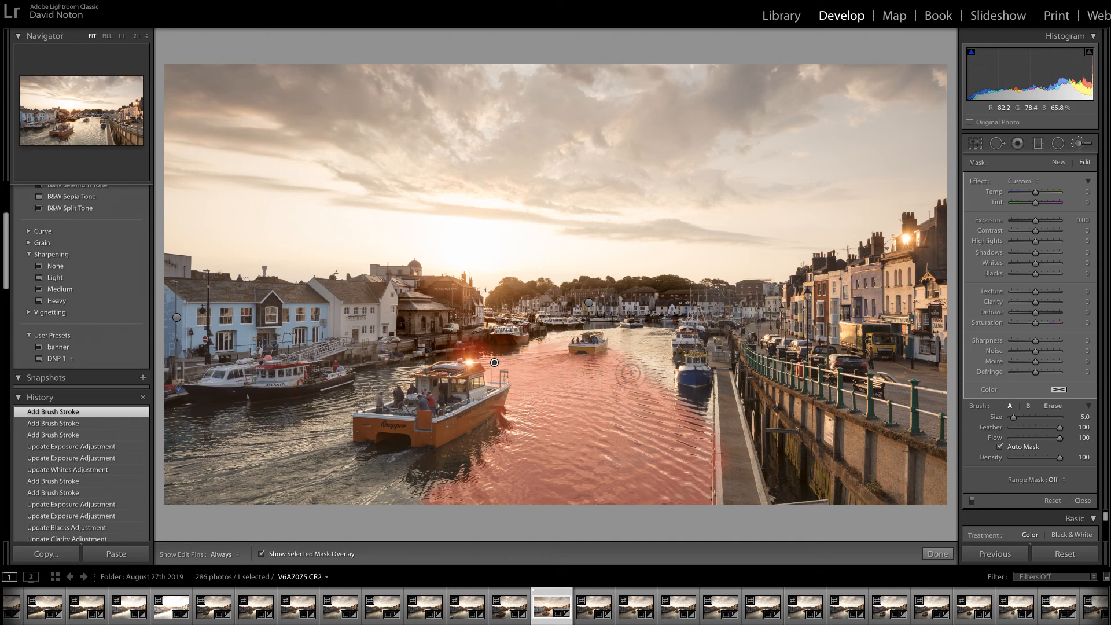
pyautogui.press('h')
pyautogui.moveTo(631, 356)
pyautogui.mouseDown()
pyautogui.moveTo(665, 372)
pyautogui.moveTo(664, 393)
pyautogui.moveTo(624, 367)
pyautogui.moveTo(637, 373)
pyautogui.moveTo(611, 364)
pyautogui.moveTo(581, 378)
pyautogui.moveTo(531, 362)
pyautogui.mouseUp()
pyautogui.press('h')
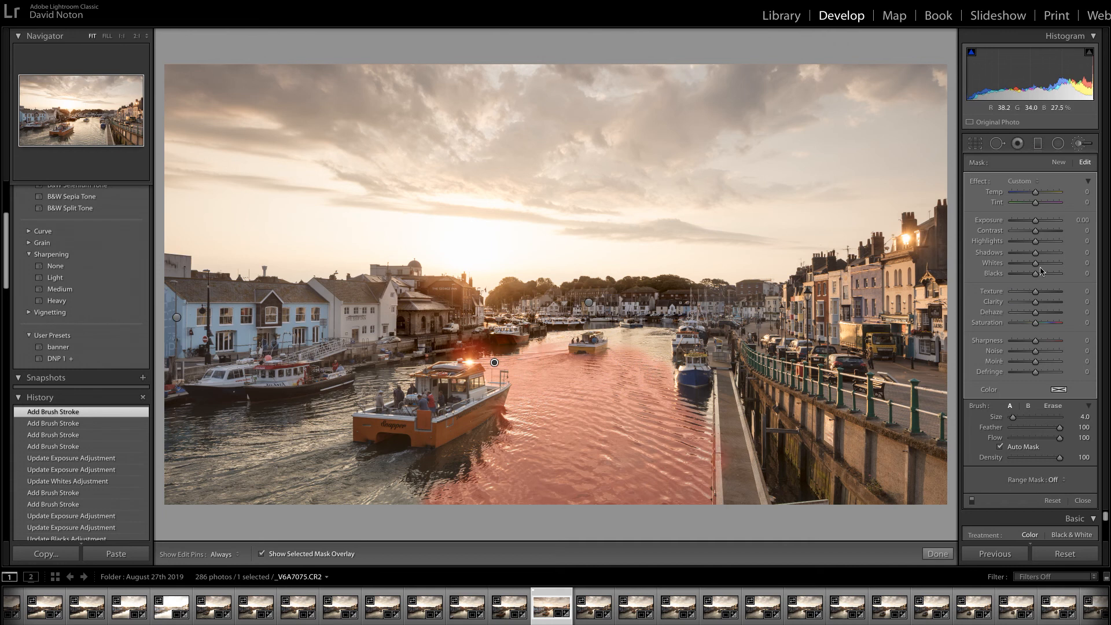
# - Erase the water mask's spill along the edge of the quay walkway with an erase brush of size 7
pyautogui.click(1053, 405)
pyautogui.press('h')
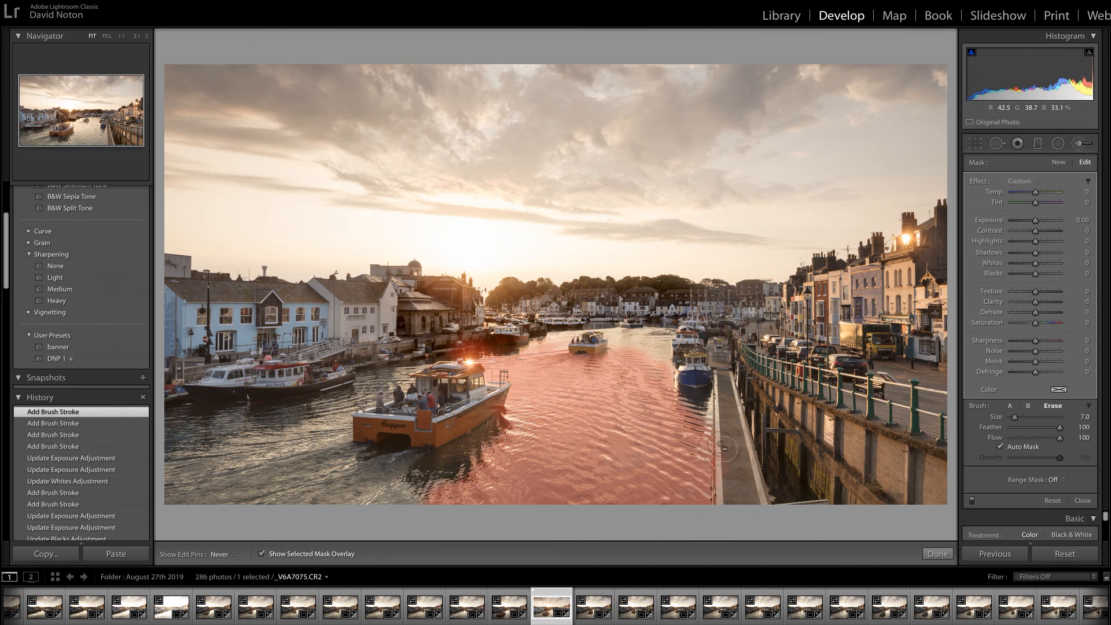
pyautogui.moveTo(728, 485); pyautogui.dragTo(715, 455)
pyautogui.press('h')
# - Reduce the erase brush to size 2 and clean up the mask beside the small yellow boat
pyautogui.press('[')
pyautogui.press('[')
pyautogui.press('[')
pyautogui.press('[')
pyautogui.press('[')
pyautogui.press('h')
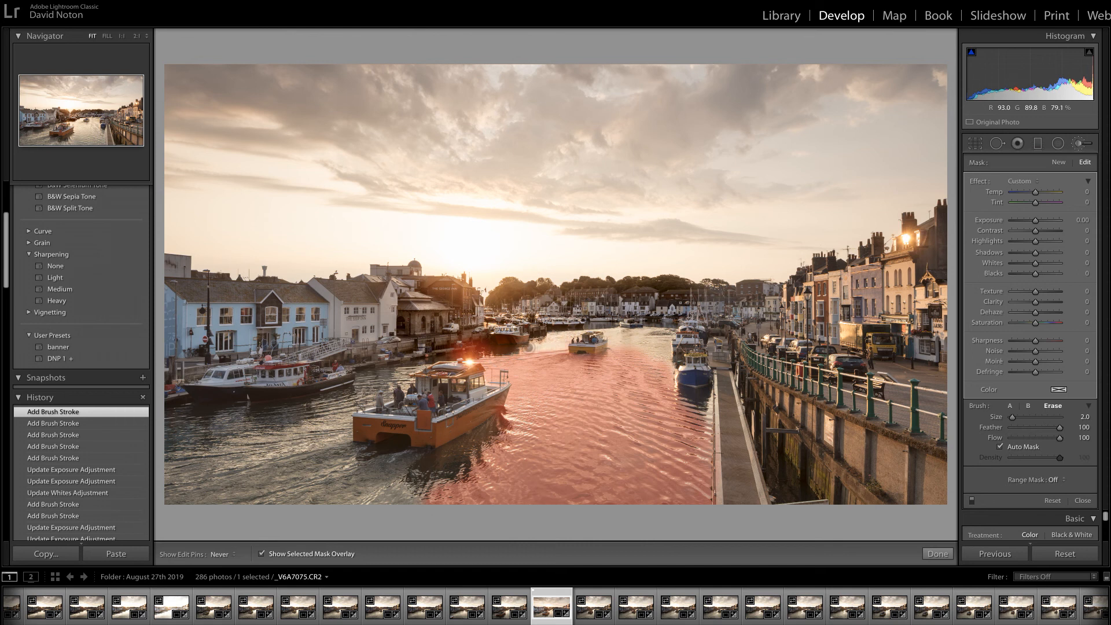
pyautogui.press('h')
pyautogui.click(565, 340)
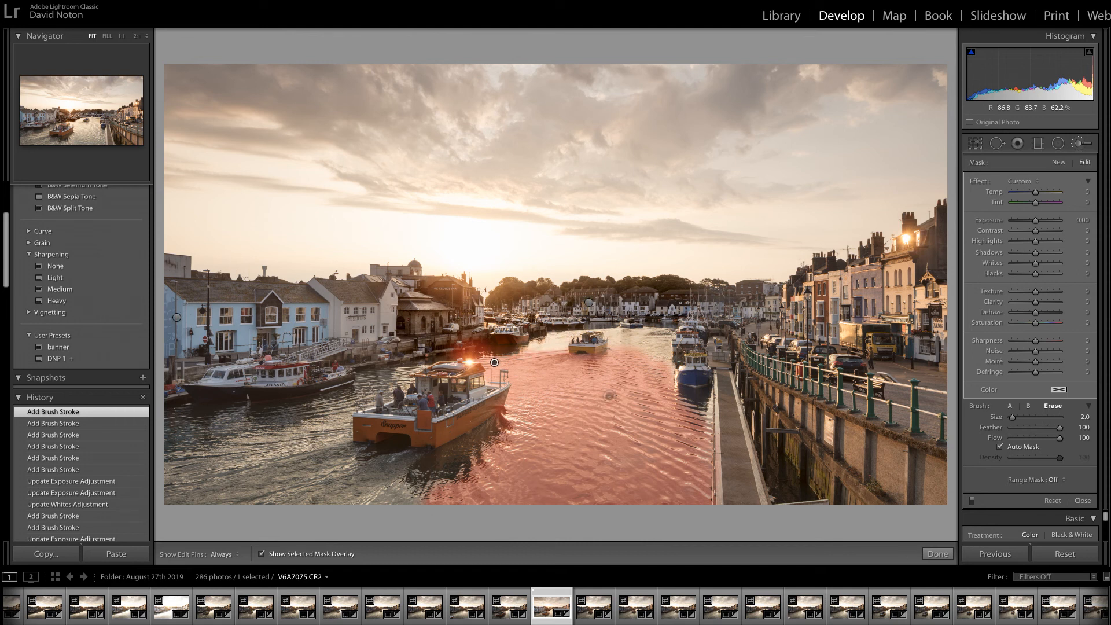
# - Hide the mask overlay, set the brushed water's Blacks to -52 and Exposure to -0.31, and finish the brush adjustment
pyautogui.click(263, 554)
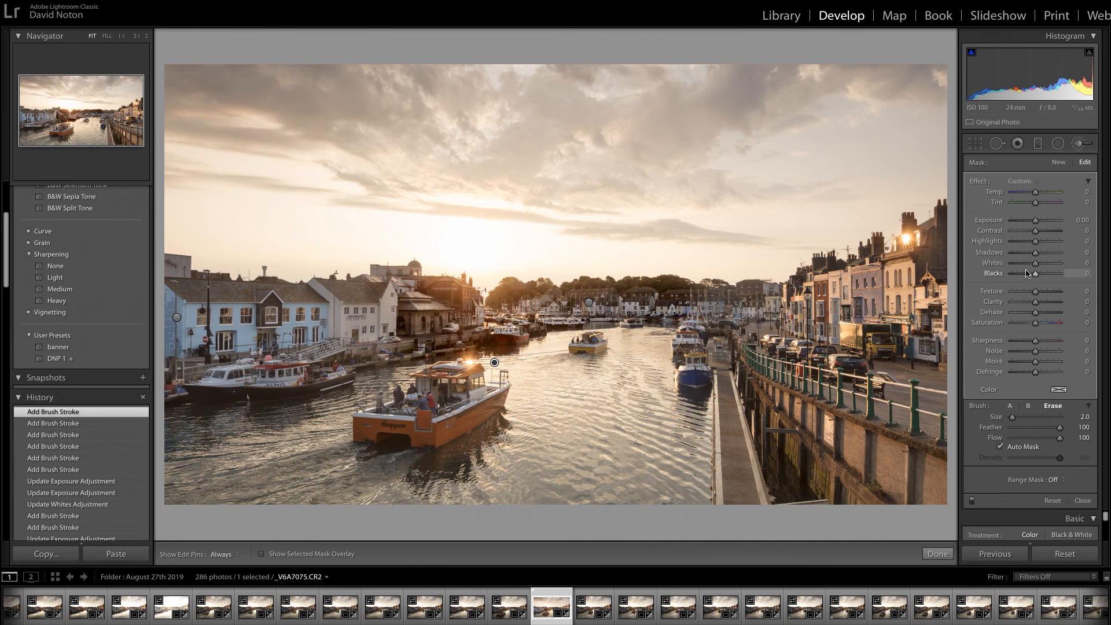
pyautogui.moveTo(1035, 280); pyautogui.dragTo(1024, 280)
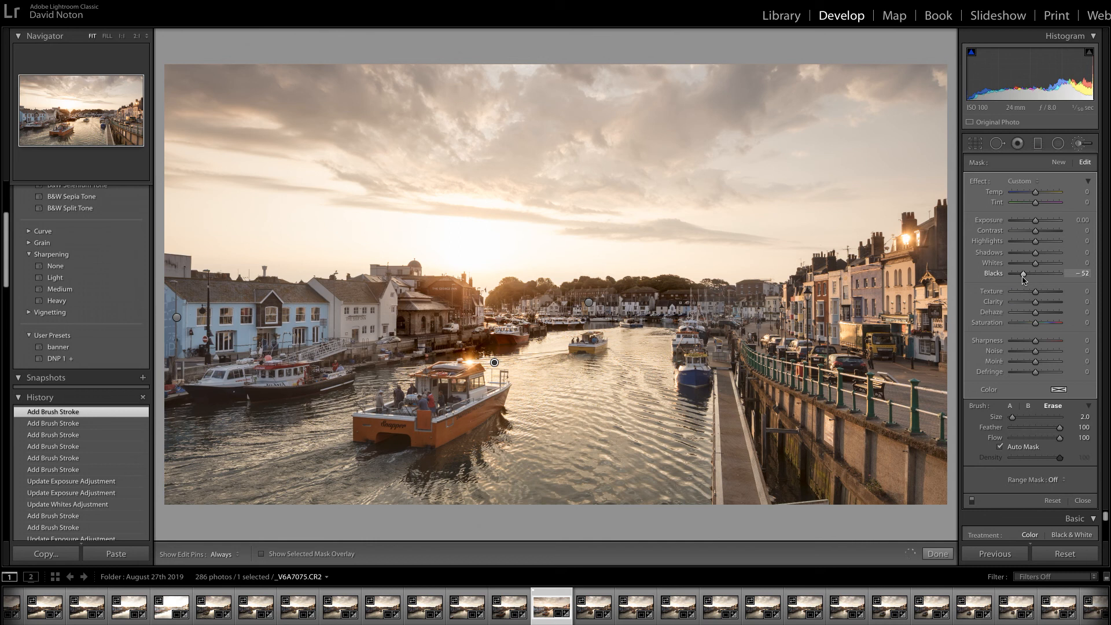
pyautogui.moveTo(1022, 280); pyautogui.dragTo(1023, 280)
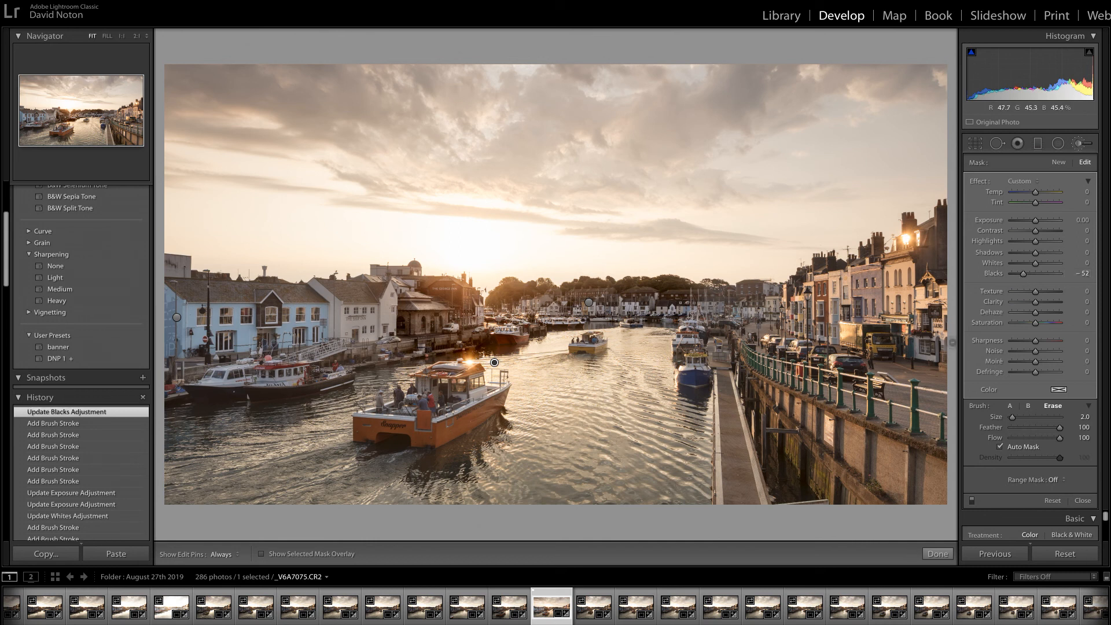
pyautogui.moveTo(1037, 224); pyautogui.dragTo(1035, 225)
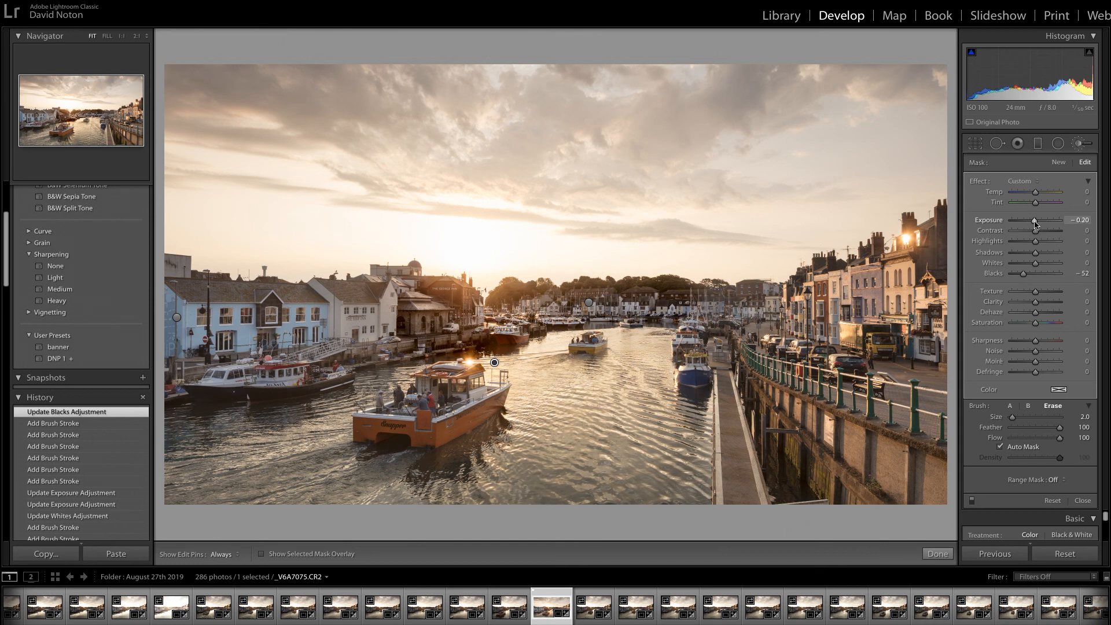
pyautogui.moveTo(1037, 225); pyautogui.dragTo(1034, 226)
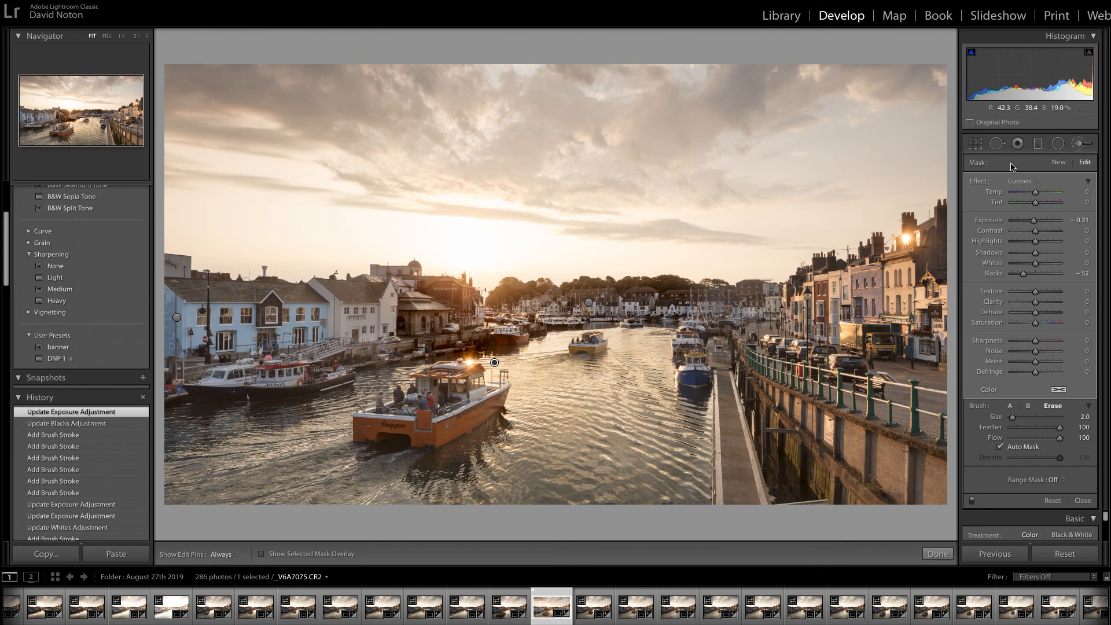
pyautogui.click(938, 554)
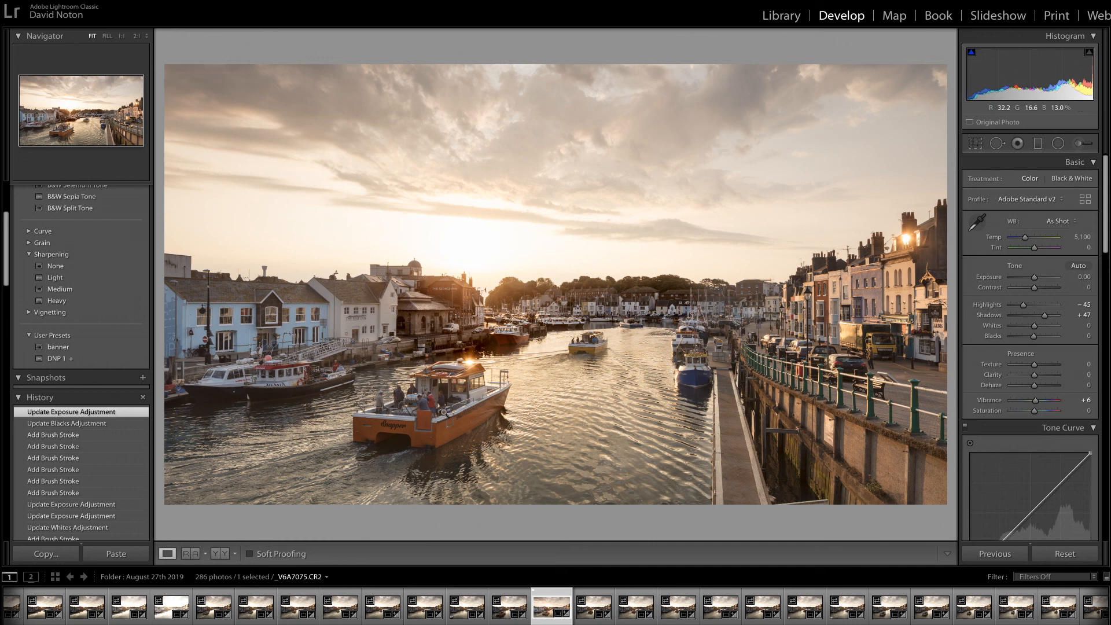
# - Start a new adjustment brush with the mask overlay shown and paint over the orange boat with a brush of size 7
pyautogui.click(1078, 146)
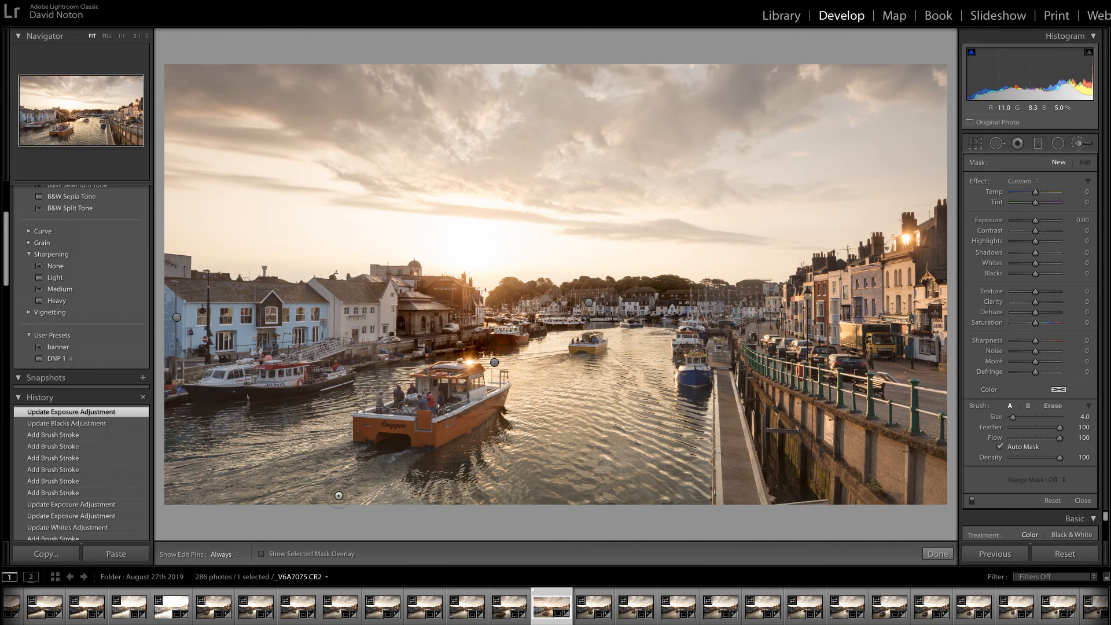
pyautogui.click(263, 554)
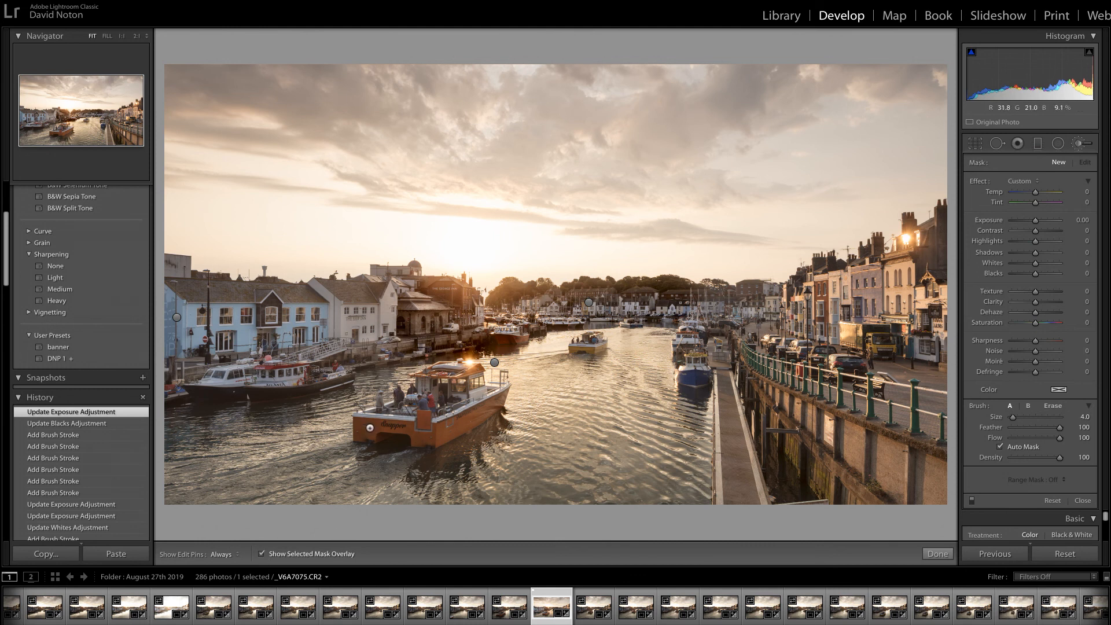
pyautogui.press(']')
pyautogui.press(']')
pyautogui.press(']')
pyautogui.press('h')
pyautogui.moveTo(370, 427)
pyautogui.mouseDown()
pyautogui.moveTo(431, 435)
pyautogui.moveTo(375, 438)
pyautogui.moveTo(368, 449)
pyautogui.moveTo(419, 443)
pyautogui.moveTo(426, 457)
pyautogui.moveTo(495, 400)
pyautogui.moveTo(466, 424)
pyautogui.moveTo(422, 430)
pyautogui.moveTo(414, 413)
pyautogui.moveTo(454, 397)
pyautogui.moveTo(368, 422)
pyautogui.moveTo(416, 438)
pyautogui.moveTo(402, 445)
pyautogui.moveTo(420, 453)
pyautogui.moveTo(370, 452)
pyautogui.moveTo(427, 433)
pyautogui.mouseUp()
pyautogui.press('h')
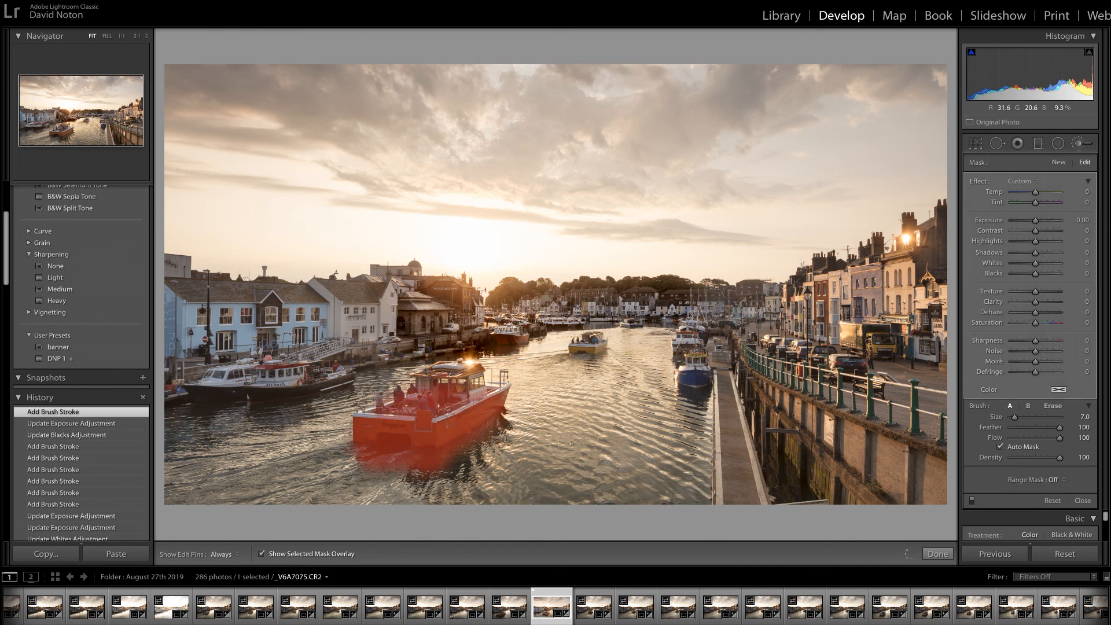
# - Hide the mask overlay, set the brushed orange boat's Whites to 37 and Exposure to 0.18, and finish the brush adjustment
pyautogui.click(261, 555)
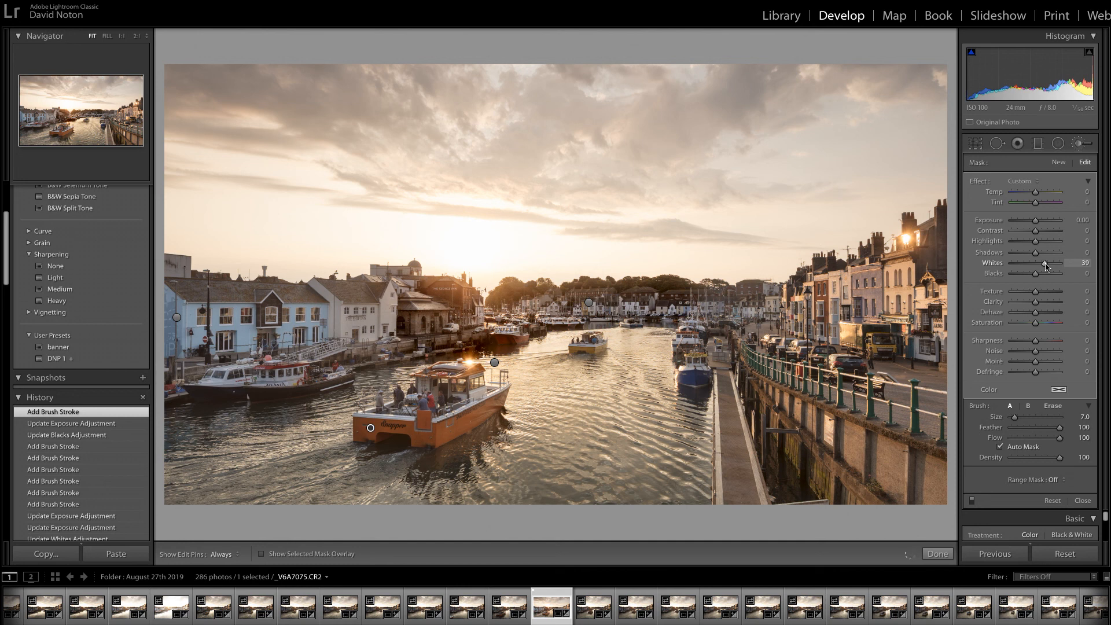
pyautogui.moveTo(1046, 266); pyautogui.dragTo(1044, 265)
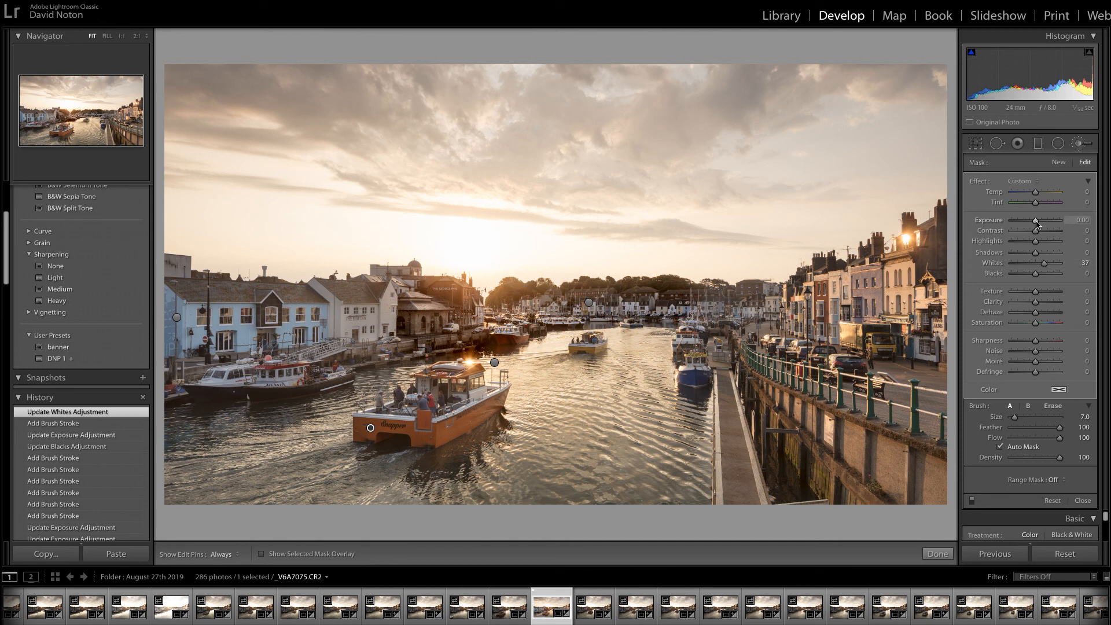
pyautogui.moveTo(1038, 224); pyautogui.dragTo(1039, 225)
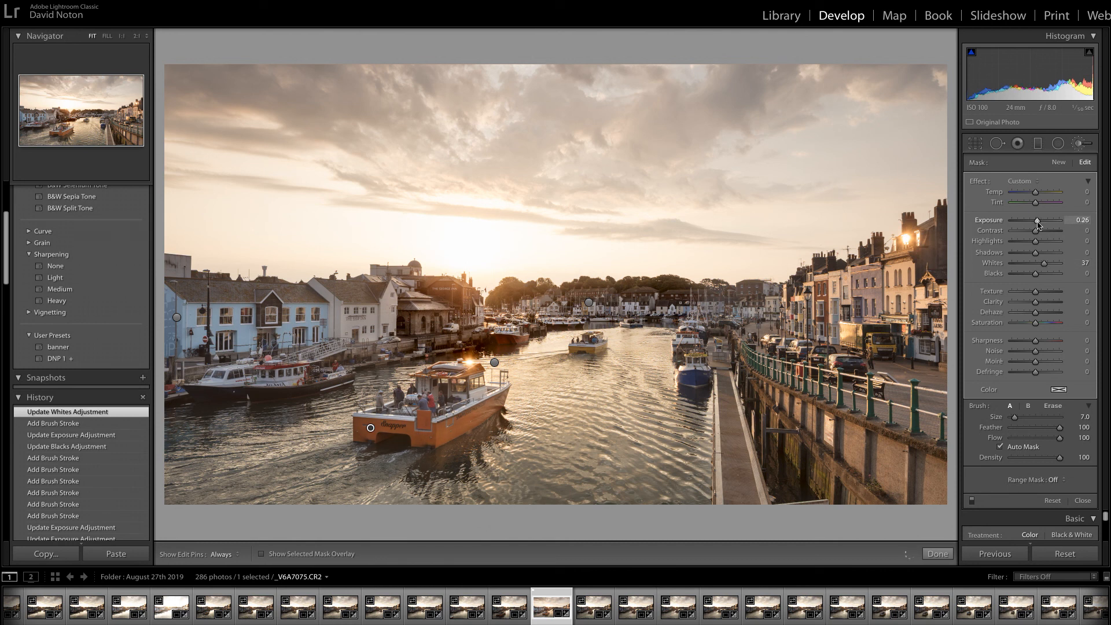
pyautogui.moveTo(1036, 229); pyautogui.dragTo(1033, 234)
pyautogui.click(1080, 220)
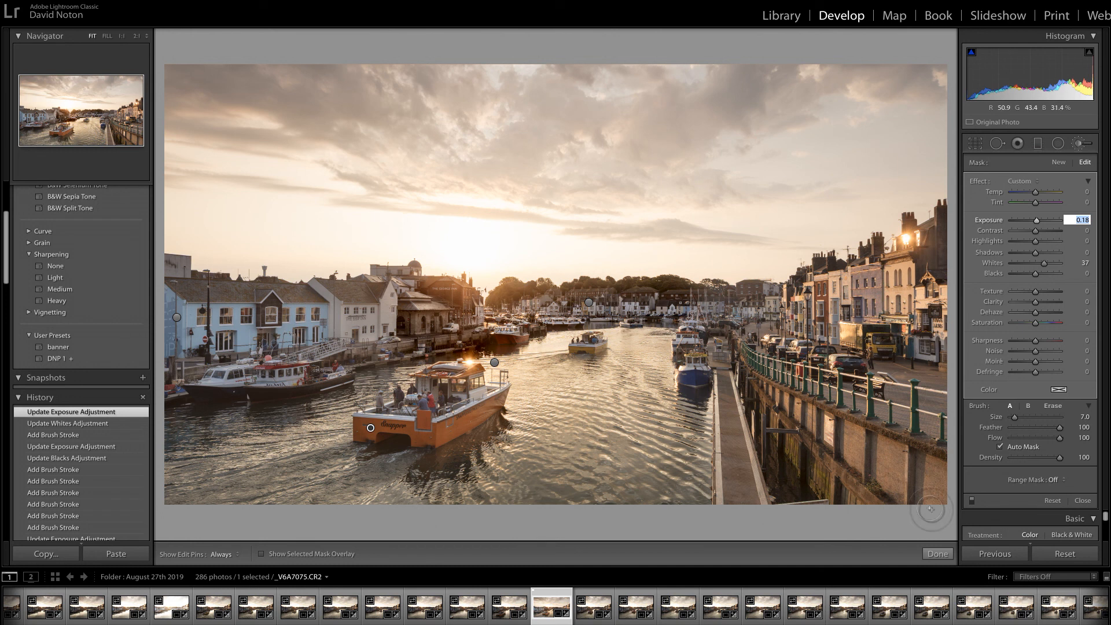
pyautogui.click(937, 555)
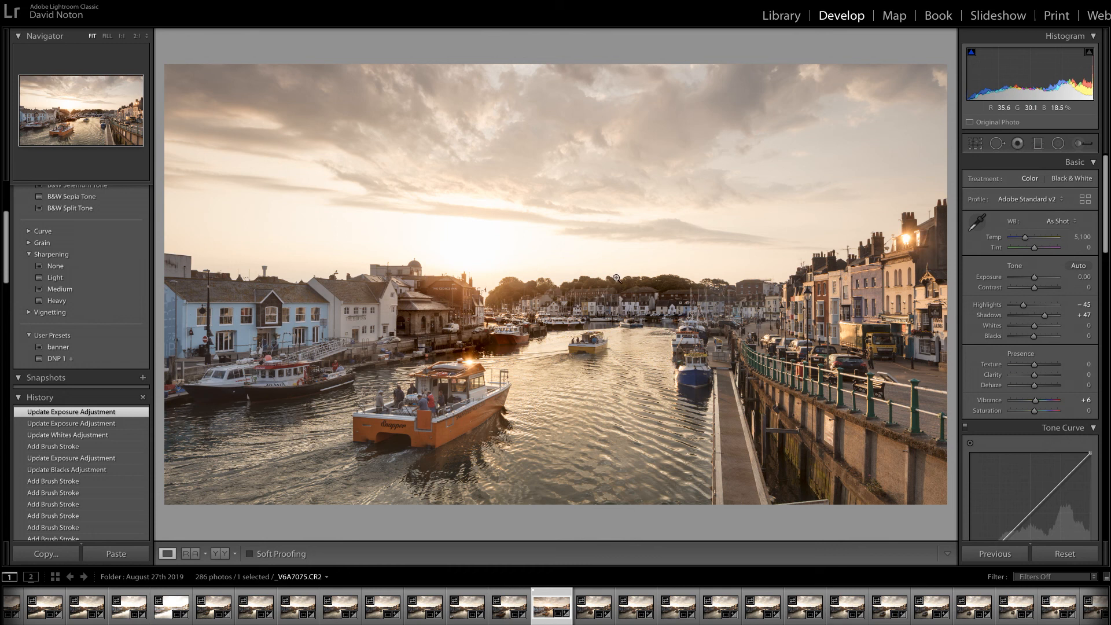
# - Start another adjustment brush with the mask overlay shown and paint the lower sky along the whole skyline at size 7
pyautogui.click(1080, 145)
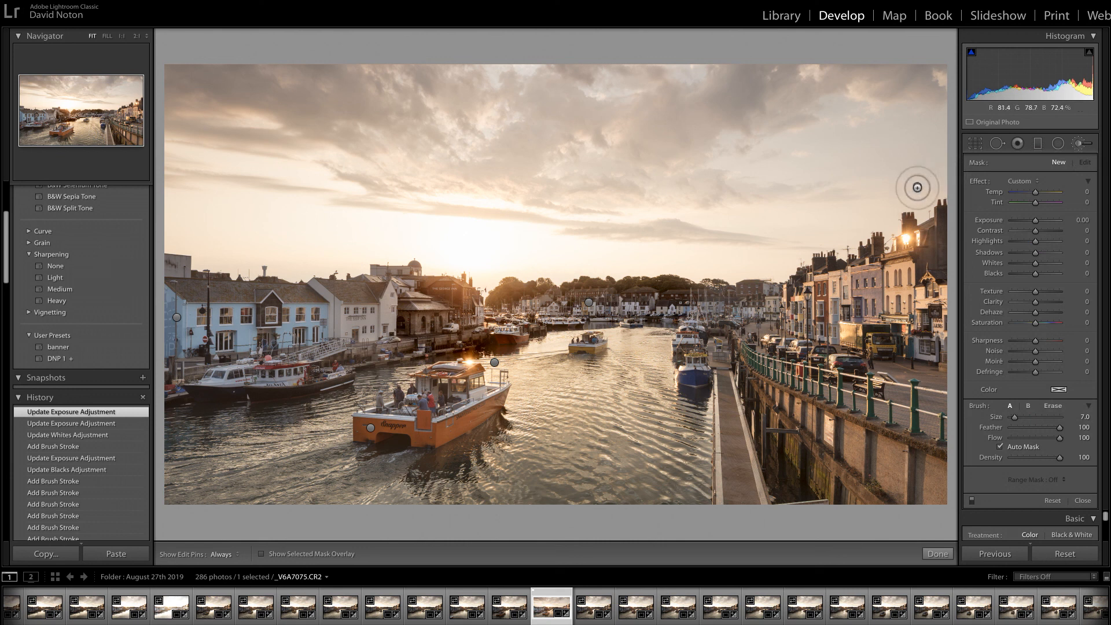
pyautogui.click(261, 553)
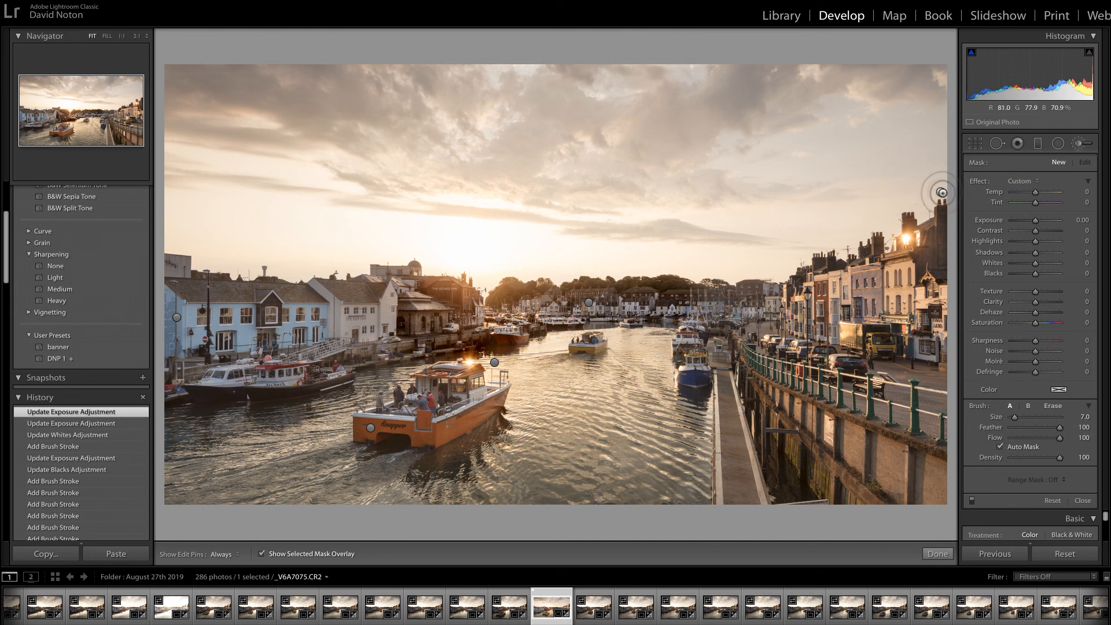
pyautogui.moveTo(941, 194)
pyautogui.mouseDown()
pyautogui.moveTo(886, 239)
pyautogui.moveTo(872, 230)
pyautogui.moveTo(844, 250)
pyautogui.moveTo(803, 264)
pyautogui.mouseUp()
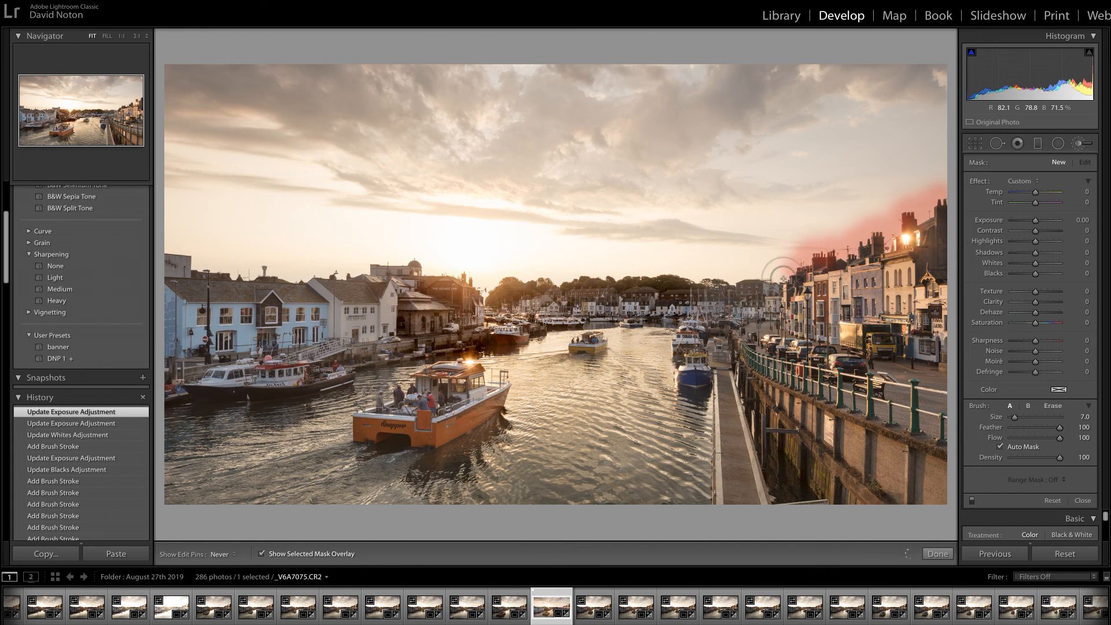
pyautogui.moveTo(759, 275)
pyautogui.mouseDown()
pyautogui.moveTo(507, 270)
pyautogui.moveTo(487, 287)
pyautogui.moveTo(486, 276)
pyautogui.moveTo(443, 272)
pyautogui.mouseUp()
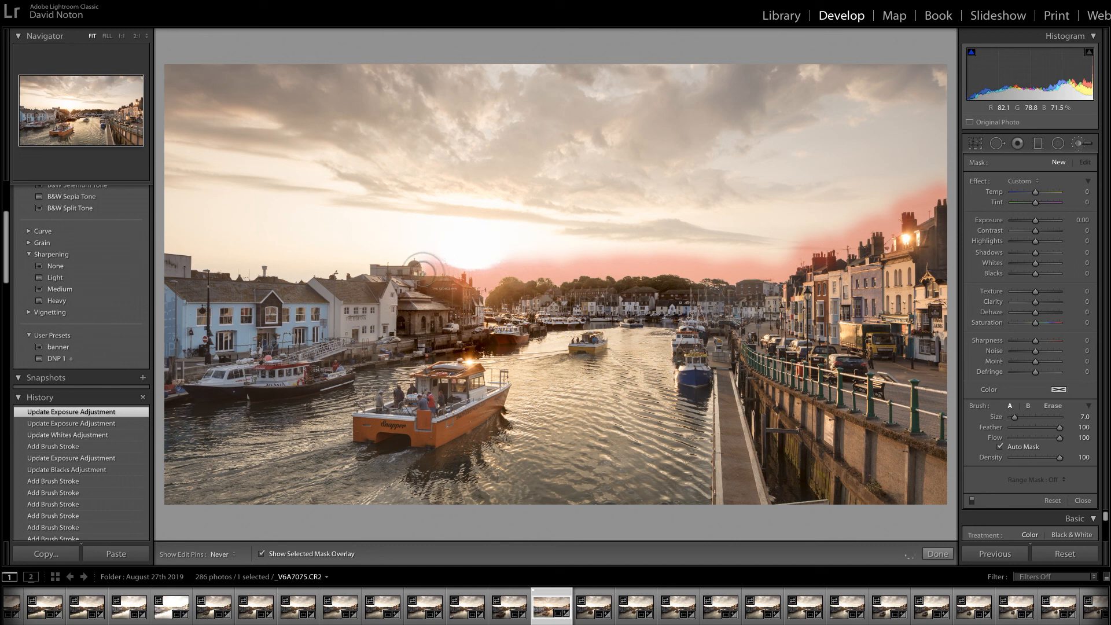
pyautogui.moveTo(411, 260)
pyautogui.mouseDown()
pyautogui.moveTo(365, 259)
pyautogui.moveTo(363, 270)
pyautogui.mouseUp()
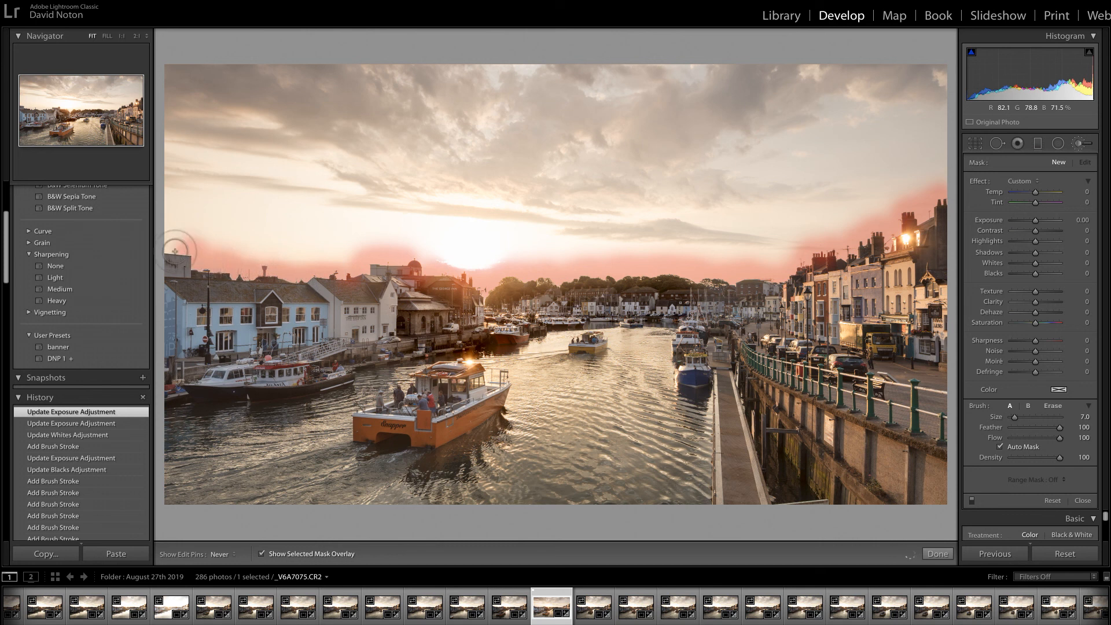
pyautogui.moveTo(168, 249); pyautogui.dragTo(208, 253)
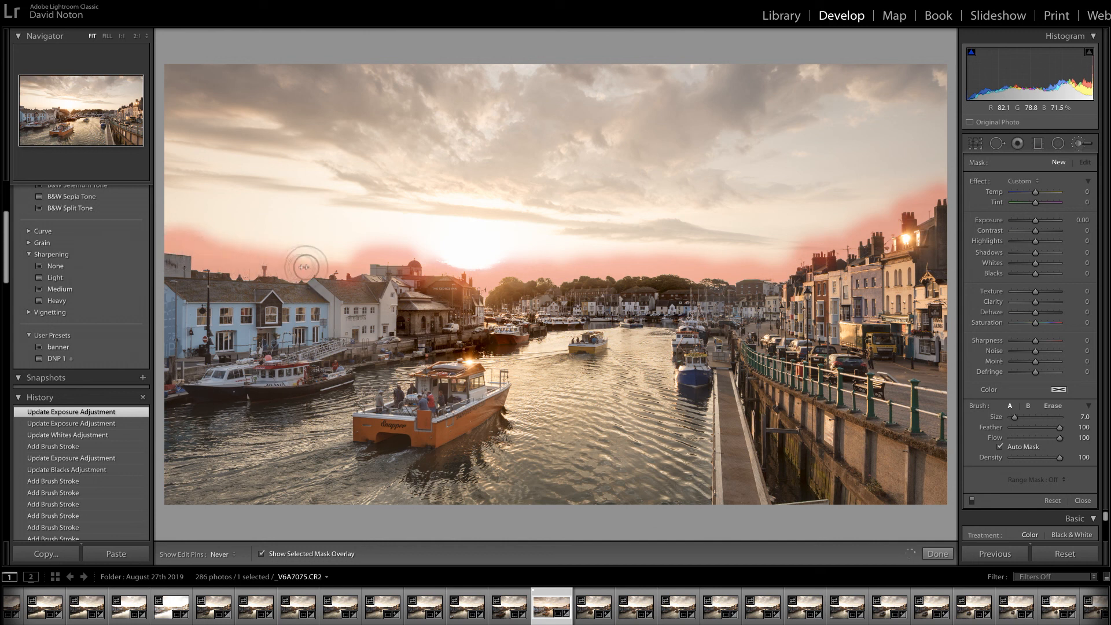
pyautogui.moveTo(367, 253)
pyautogui.mouseDown()
pyautogui.moveTo(474, 267)
pyautogui.moveTo(787, 255)
pyautogui.moveTo(777, 262)
pyautogui.moveTo(951, 183)
pyautogui.mouseUp()
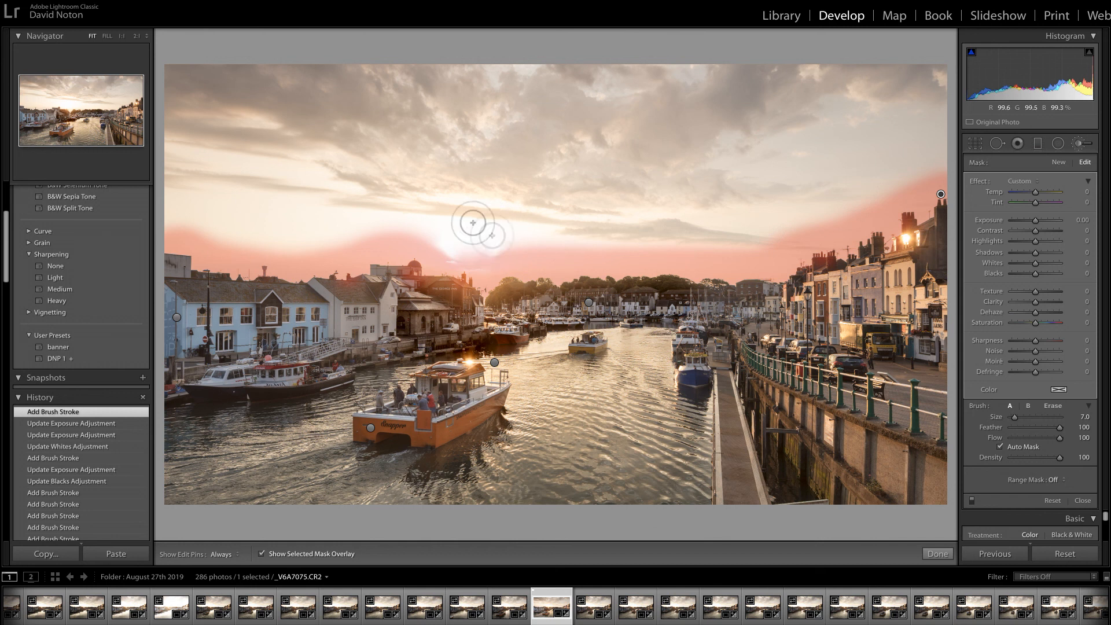
# - Enlarge the brush to size 21 and extend the mask over the rest of the sky
pyautogui.scroll(5, 466, 221)
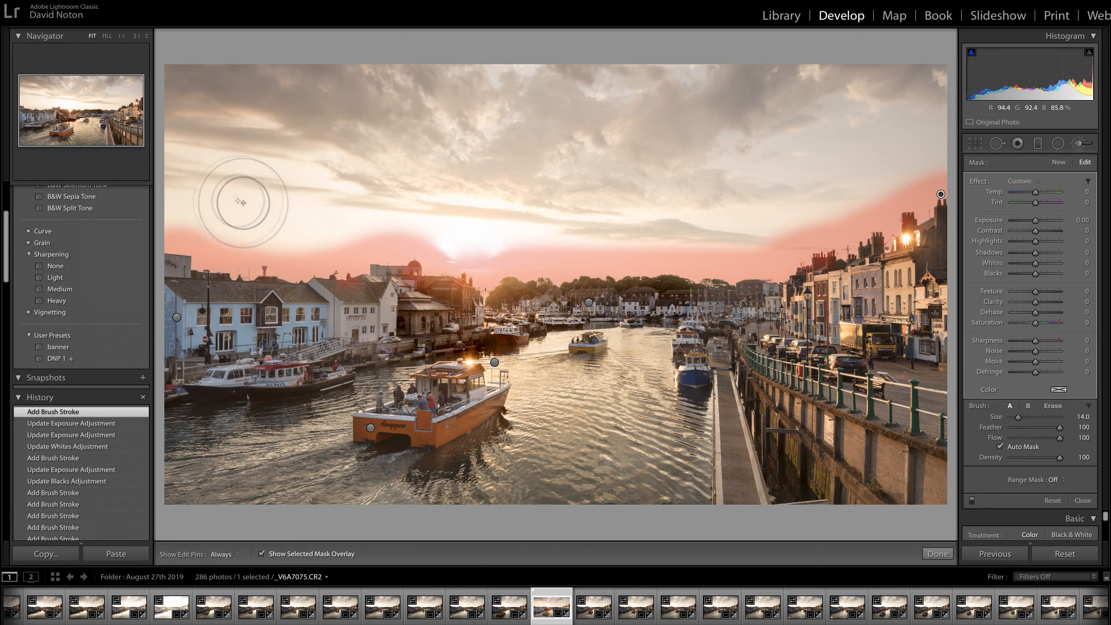
pyautogui.scroll(3, 248, 198)
pyautogui.scroll(4, 248, 195)
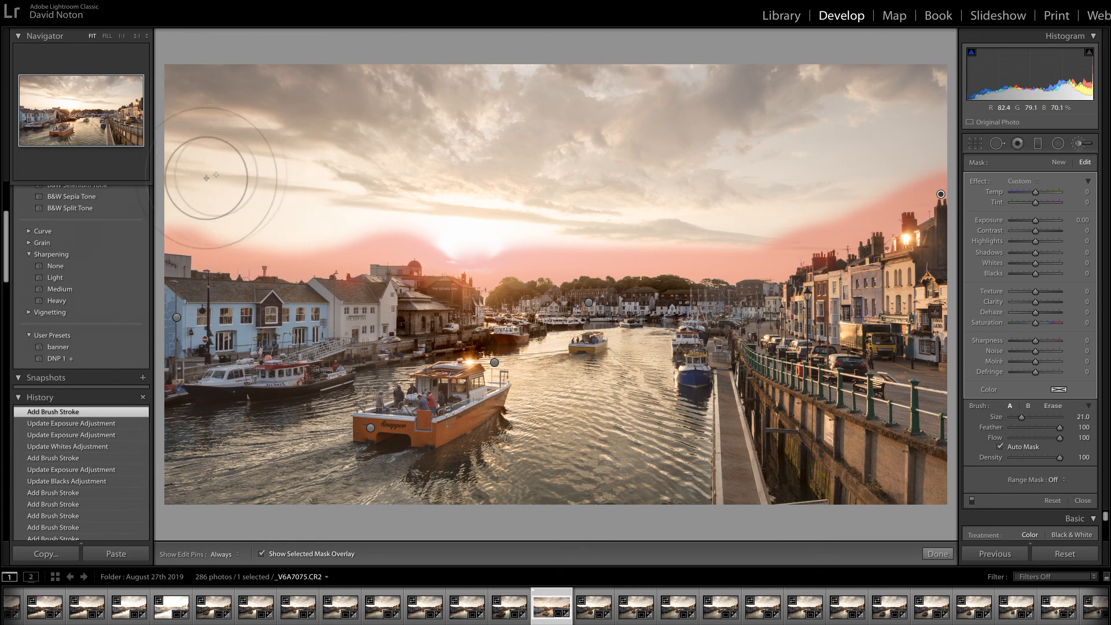
pyautogui.moveTo(201, 195)
pyautogui.mouseDown()
pyautogui.moveTo(170, 192)
pyautogui.moveTo(189, 202)
pyautogui.moveTo(185, 133)
pyautogui.moveTo(159, 80)
pyautogui.moveTo(168, 70)
pyautogui.moveTo(193, 160)
pyautogui.moveTo(225, 216)
pyautogui.moveTo(388, 213)
pyautogui.moveTo(482, 230)
pyautogui.moveTo(473, 234)
pyautogui.moveTo(452, 231)
pyautogui.moveTo(708, 228)
pyautogui.moveTo(656, 234)
pyautogui.moveTo(680, 236)
pyautogui.moveTo(948, 150)
pyautogui.moveTo(929, 89)
pyautogui.moveTo(906, 87)
pyautogui.moveTo(784, 142)
pyautogui.moveTo(648, 176)
pyautogui.moveTo(477, 175)
pyautogui.moveTo(409, 160)
pyautogui.moveTo(177, 58)
pyautogui.moveTo(800, 61)
pyautogui.moveTo(826, 66)
pyautogui.moveTo(665, 123)
pyautogui.moveTo(584, 135)
pyautogui.moveTo(481, 129)
pyautogui.moveTo(583, 131)
pyautogui.moveTo(546, 125)
pyautogui.moveTo(531, 91)
pyautogui.moveTo(489, 74)
pyautogui.moveTo(455, 78)
pyautogui.moveTo(560, 114)
pyautogui.moveTo(549, 100)
pyautogui.moveTo(524, 144)
pyautogui.moveTo(432, 136)
pyautogui.moveTo(625, 94)
pyautogui.moveTo(819, 92)
pyautogui.moveTo(676, 99)
pyautogui.moveTo(472, 137)
pyautogui.moveTo(573, 191)
pyautogui.moveTo(471, 178)
pyautogui.moveTo(588, 104)
pyautogui.moveTo(743, 85)
pyautogui.moveTo(379, 117)
pyautogui.moveTo(880, 214)
pyautogui.moveTo(851, 219)
pyautogui.mouseUp()
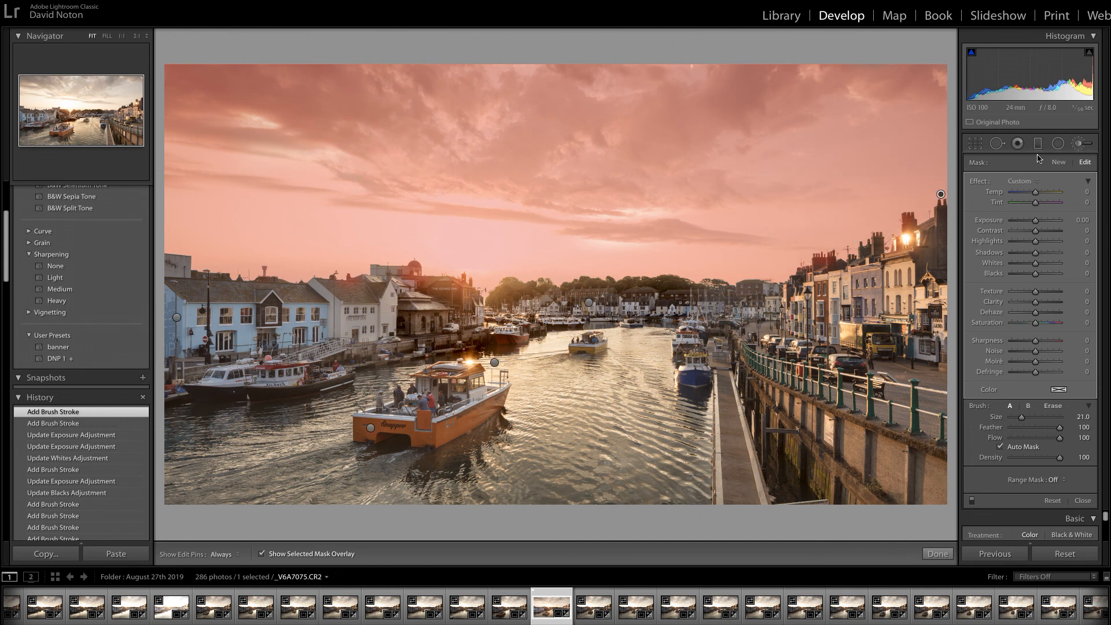